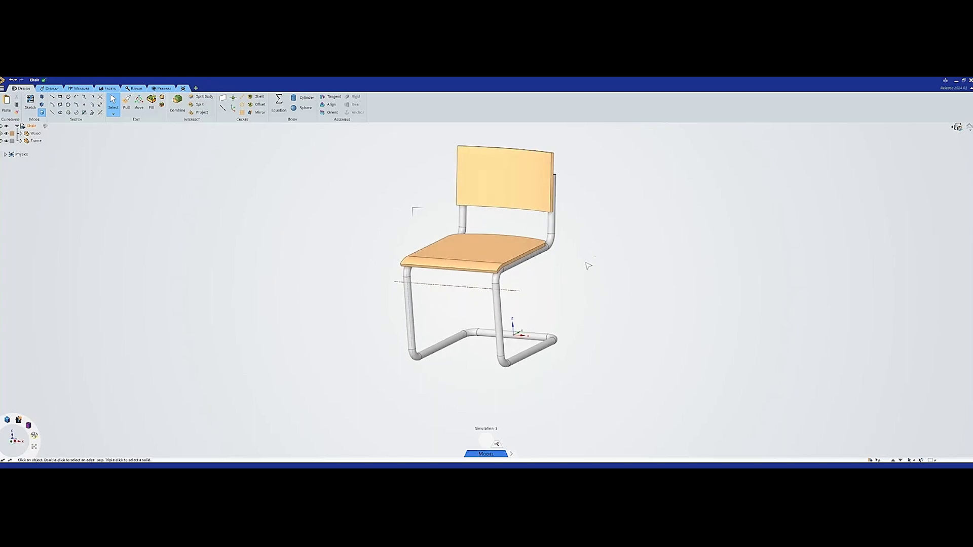
Move the chair model into the Explore simulation stage
{"action": "left_click", "coordinate": [445, 278]}
{"action": "mouse_move", "coordinate": [512, 455]}
{"action": "left_click", "coordinate": [514, 455]}
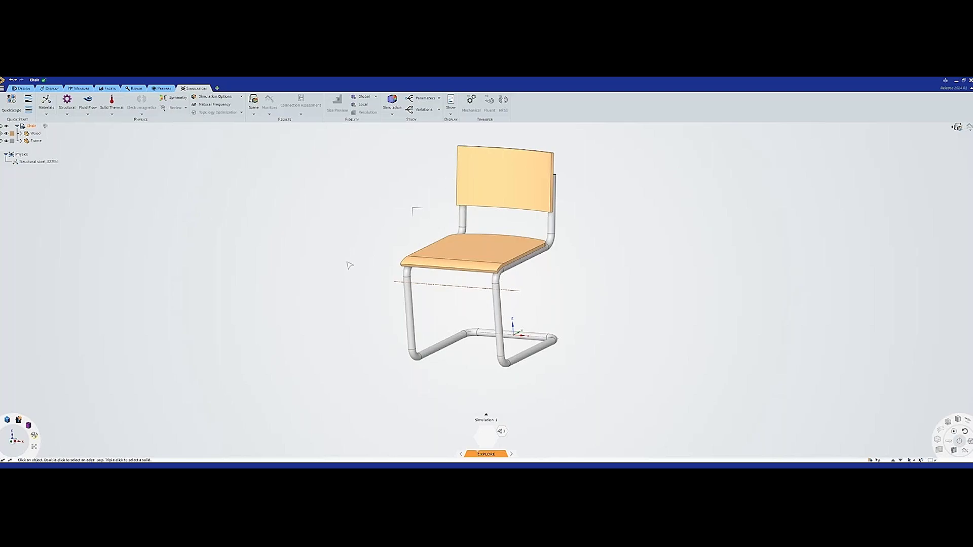
{"action": "middle_click_drag", "start_coordinate": [349, 264], "coordinate": [349, 263]}
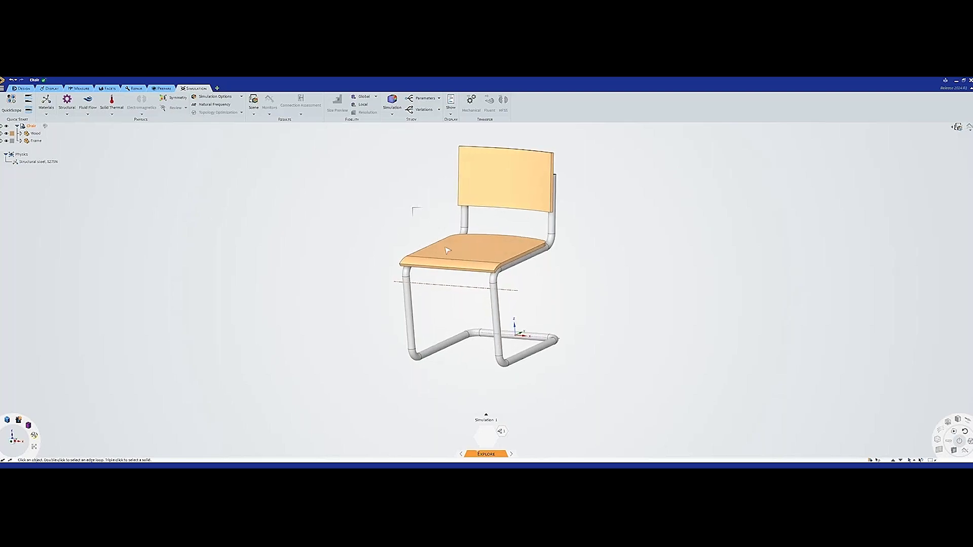
Hide the Wood seat and back, and select the Structural steel, S275N material entry
{"action": "left_click", "coordinate": [32, 134]}
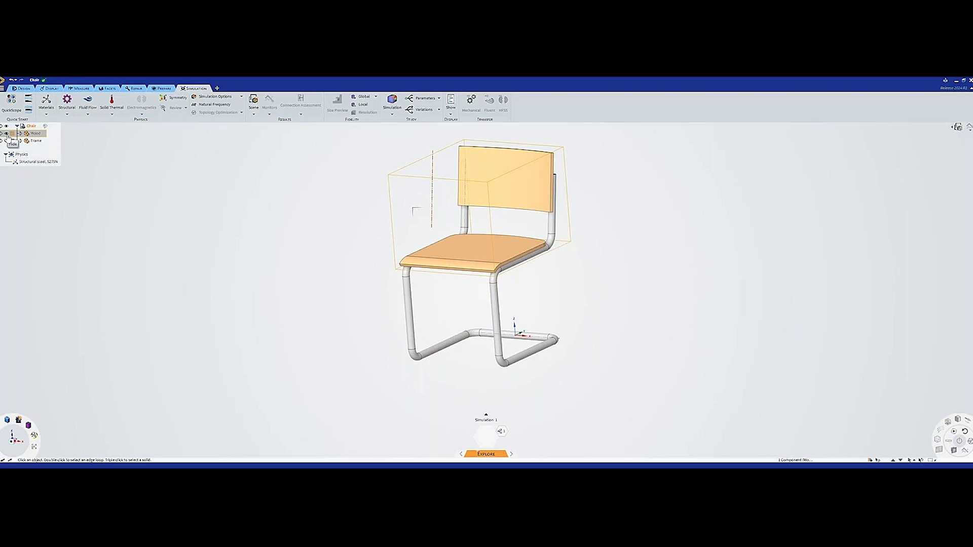
{"action": "left_click", "coordinate": [7, 134]}
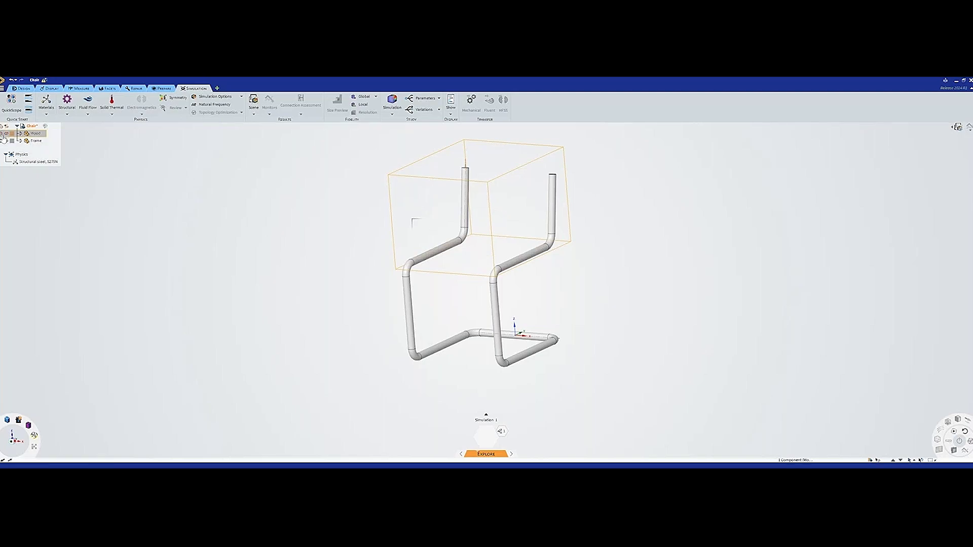
{"action": "left_click", "coordinate": [501, 299]}
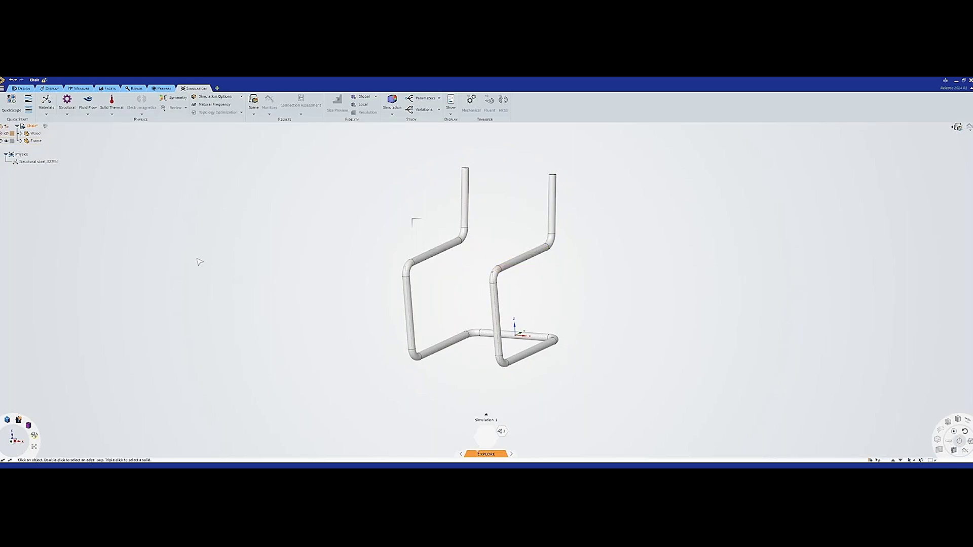
{"action": "left_click", "coordinate": [28, 162]}
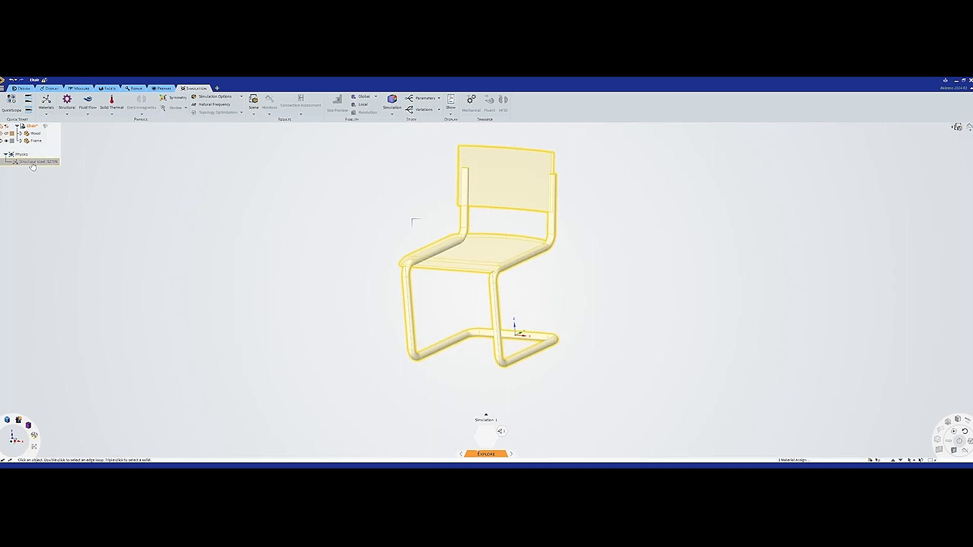
Assign Low alloy steel, AISI 5140, oil quenched & tempered at 650°C to the tubular frame
{"action": "left_click", "coordinate": [32, 163]}
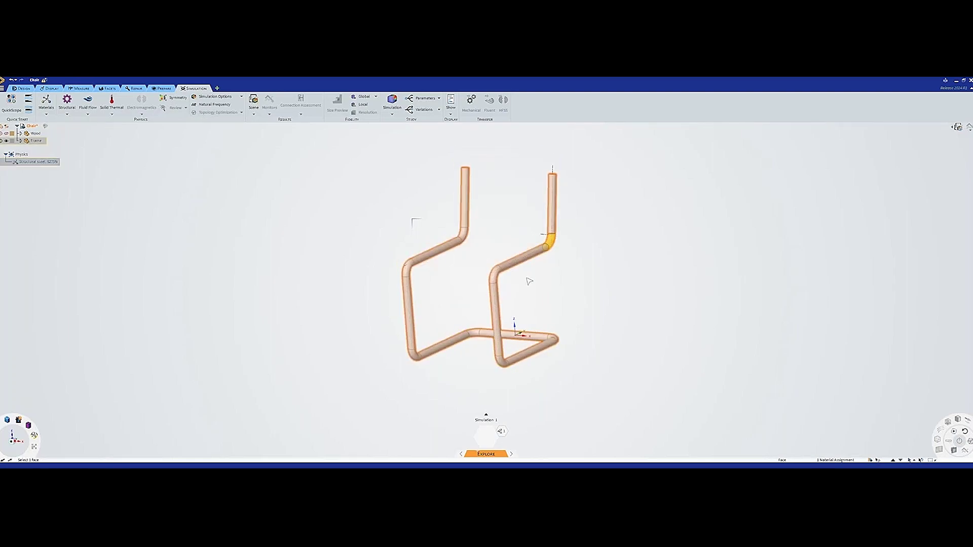
{"action": "left_click", "coordinate": [38, 163]}
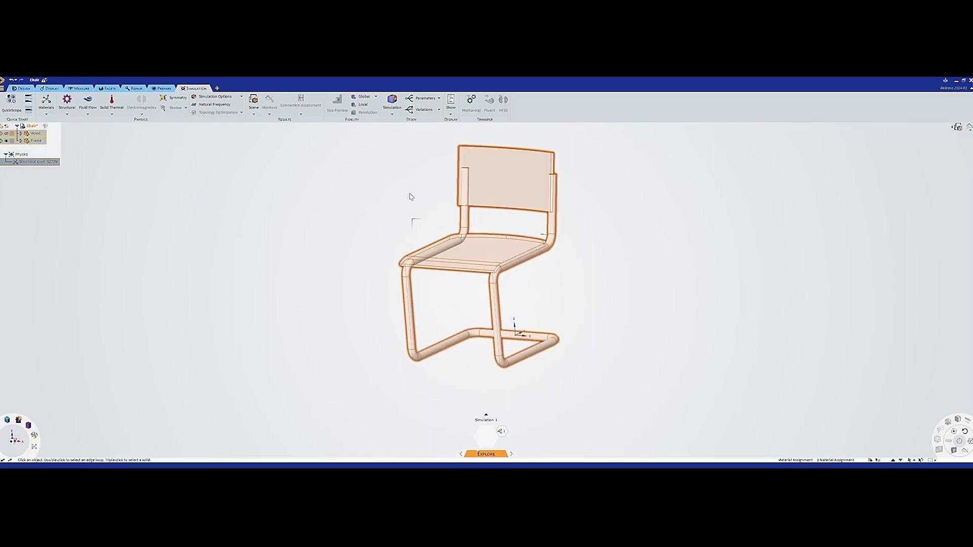
{"action": "left_click", "coordinate": [37, 160]}
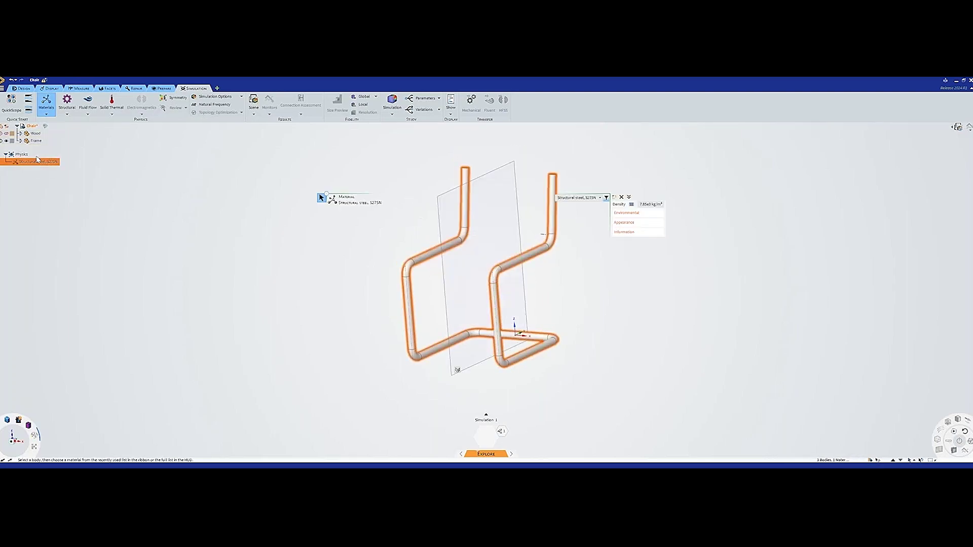
{"action": "left_click", "coordinate": [600, 198]}
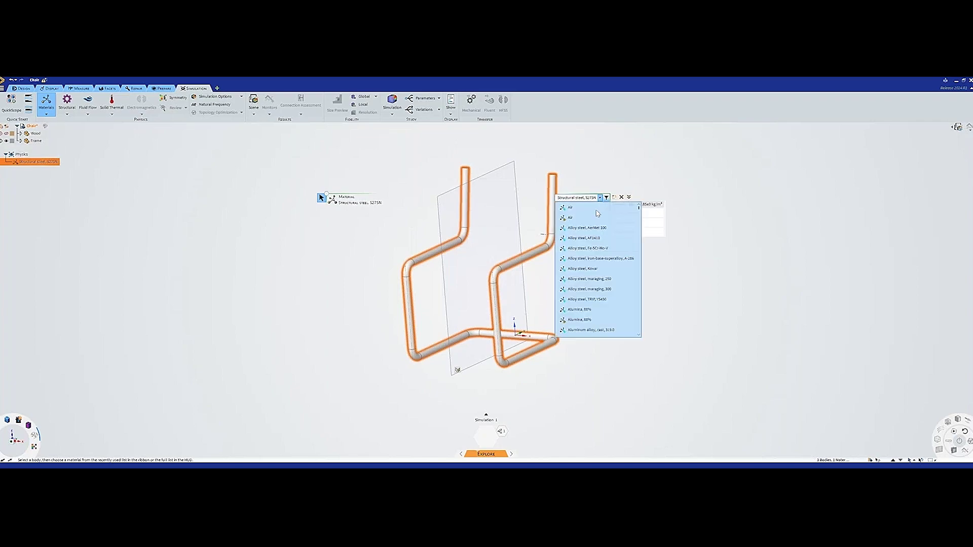
{"action": "scroll", "coordinate": [594, 230], "scroll_direction": "down", "scroll_amount": 10}
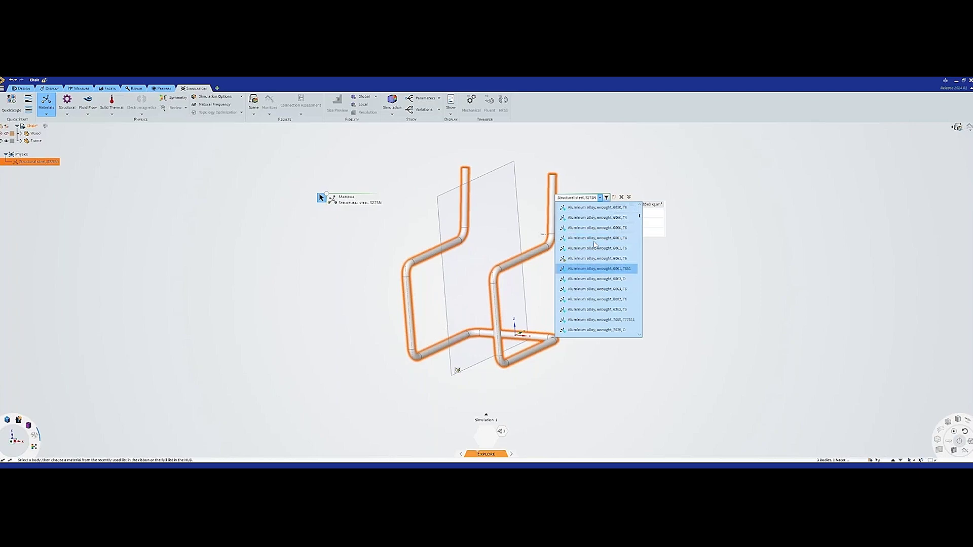
{"action": "scroll", "coordinate": [597, 228], "scroll_direction": "up", "scroll_amount": 10}
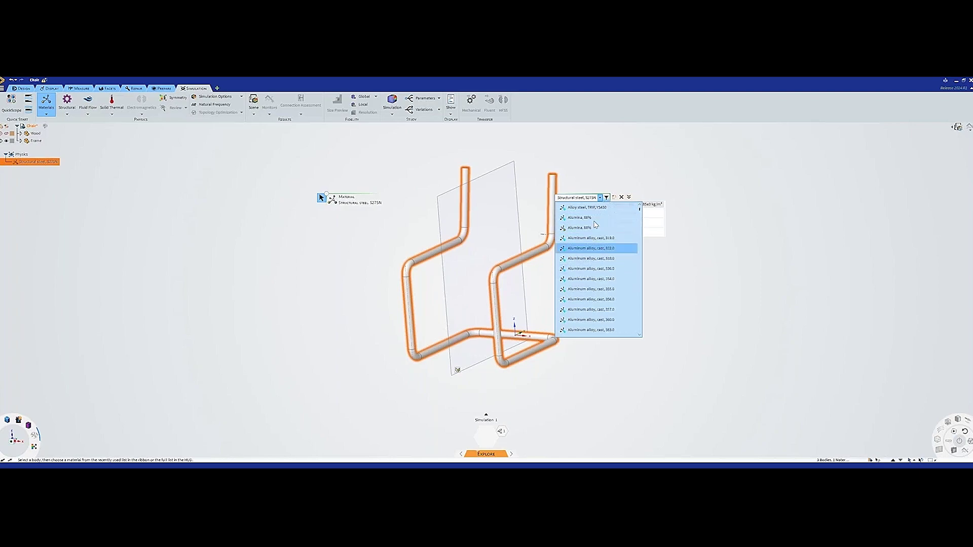
{"action": "left_click", "coordinate": [606, 199]}
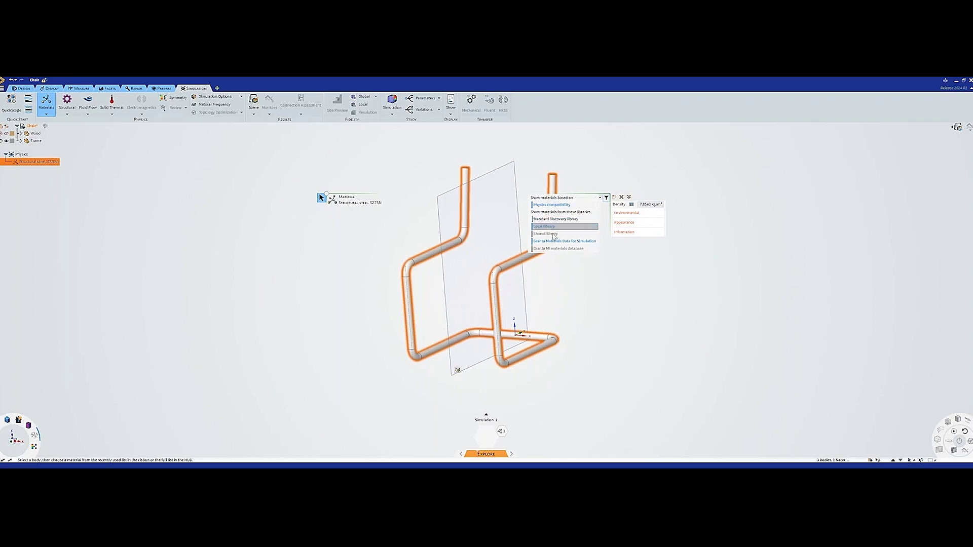
{"action": "left_click", "coordinate": [606, 198]}
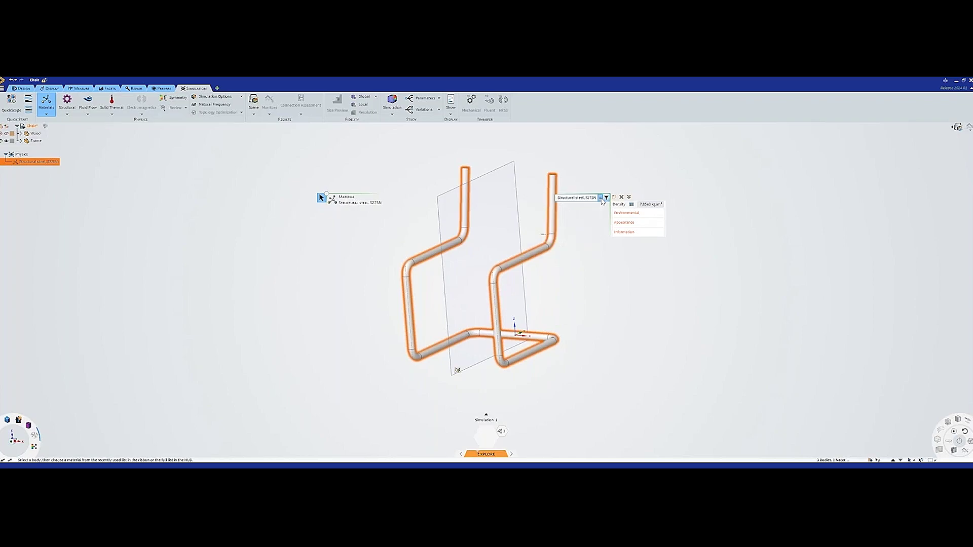
{"action": "left_click", "coordinate": [601, 198]}
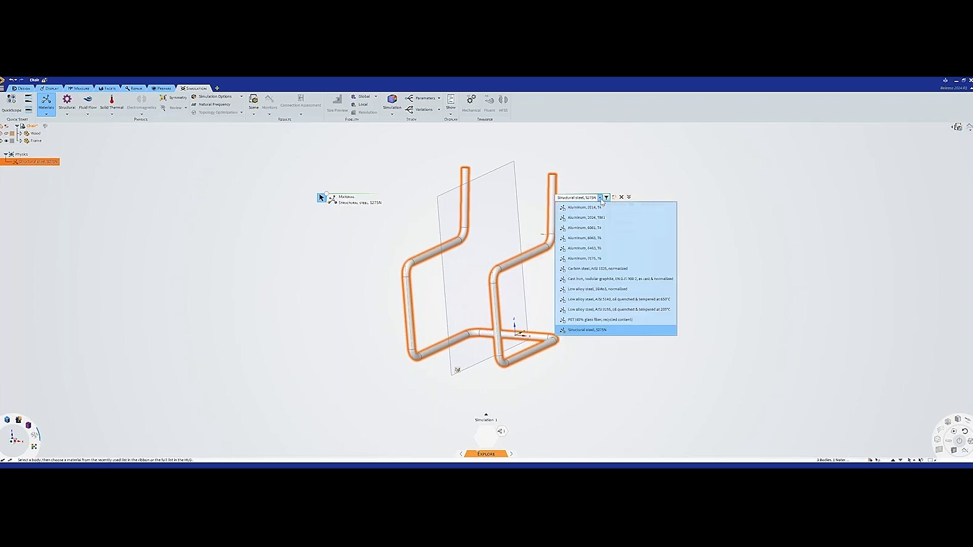
{"action": "left_click", "coordinate": [603, 300]}
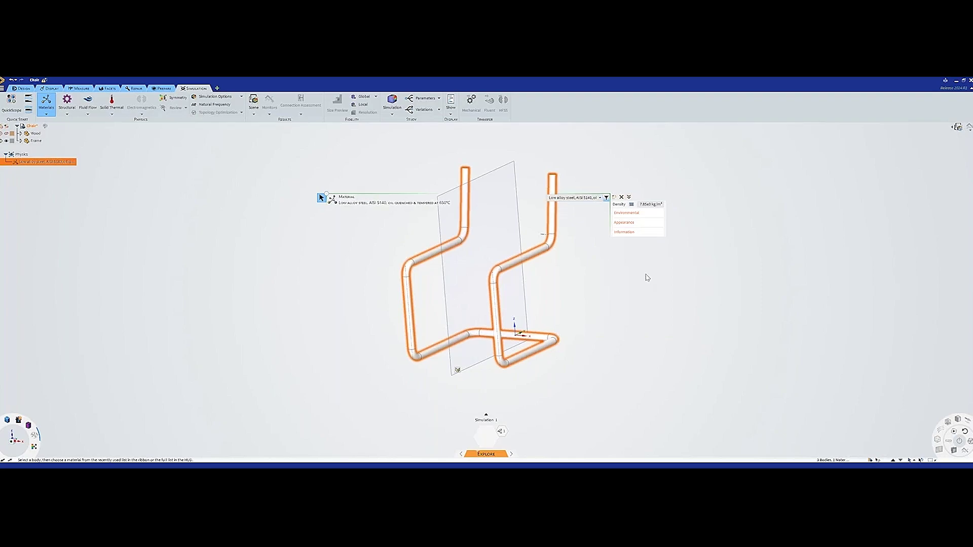
{"action": "left_click", "coordinate": [264, 187]}
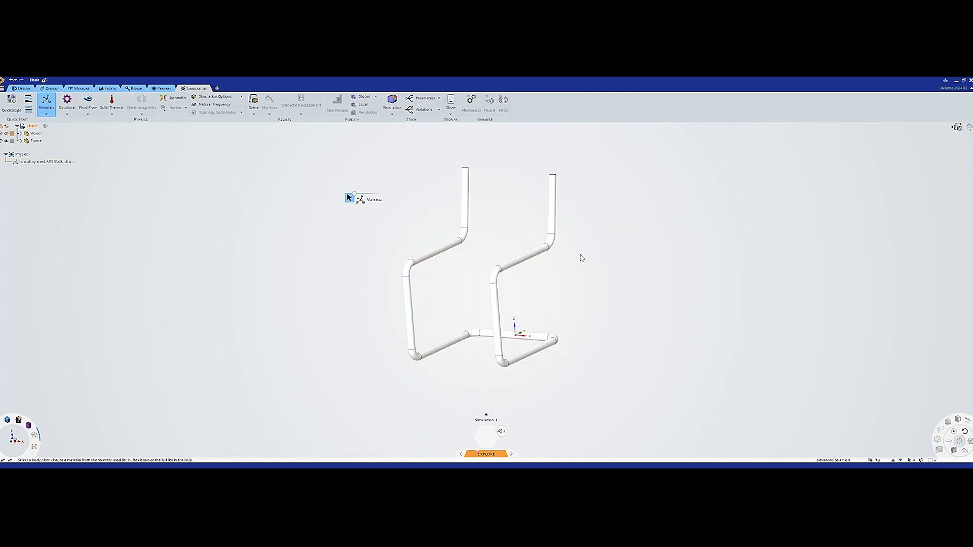
Apply a -900 N force to the left and right upper seat-support tubes
{"action": "middle_click_drag", "start_coordinate": [582, 257], "coordinate": [519, 250]}
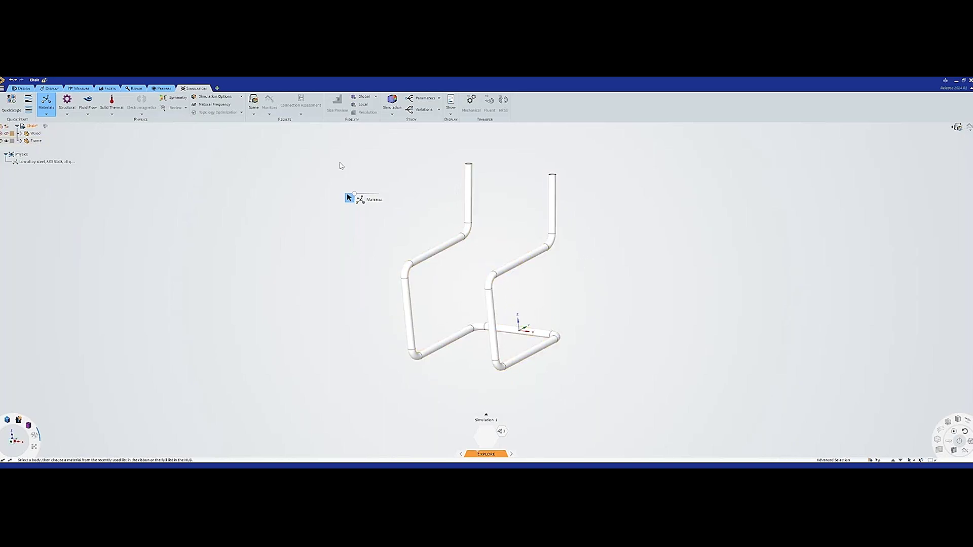
{"action": "left_click", "coordinate": [67, 114]}
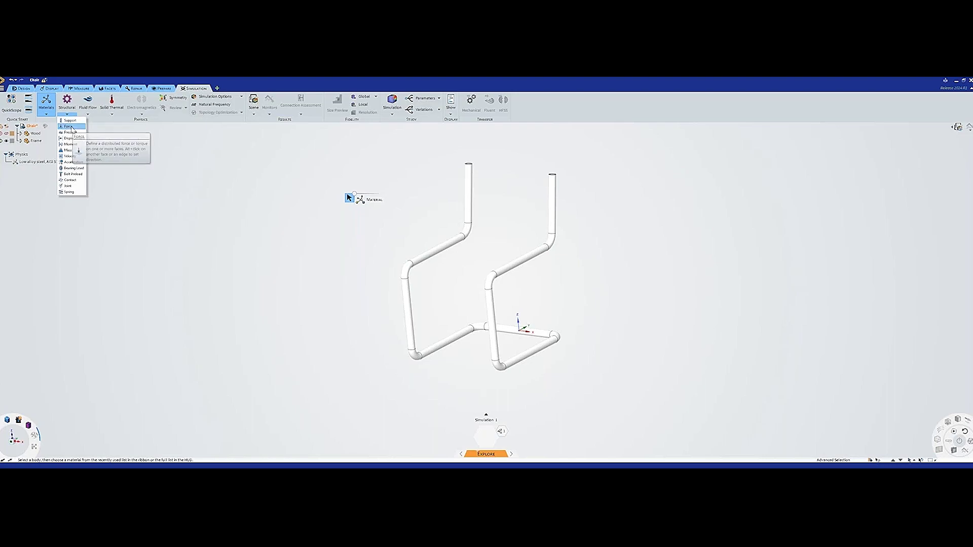
{"action": "left_click", "coordinate": [69, 126]}
{"action": "left_click", "coordinate": [448, 247]}
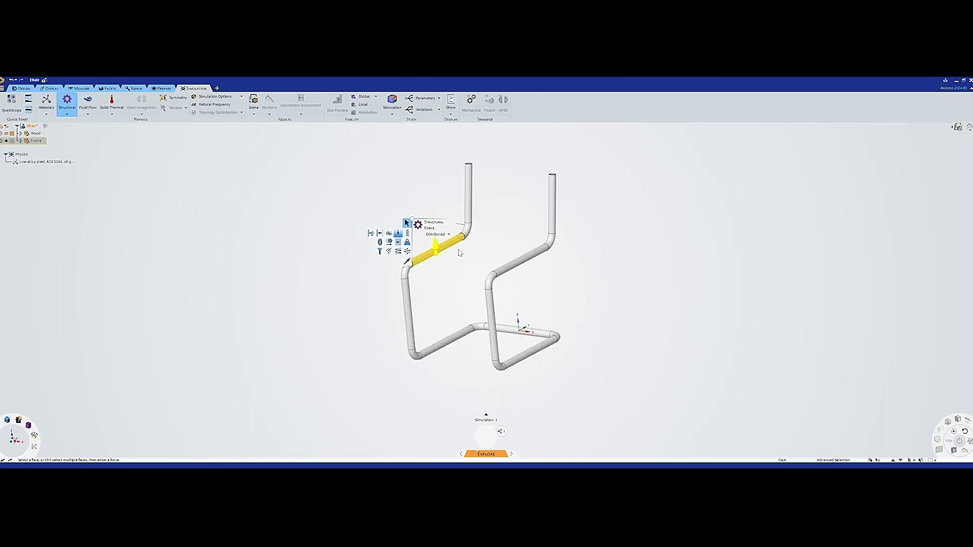
{"action": "left_click", "coordinate": [502, 262], "text": "ctrl"}
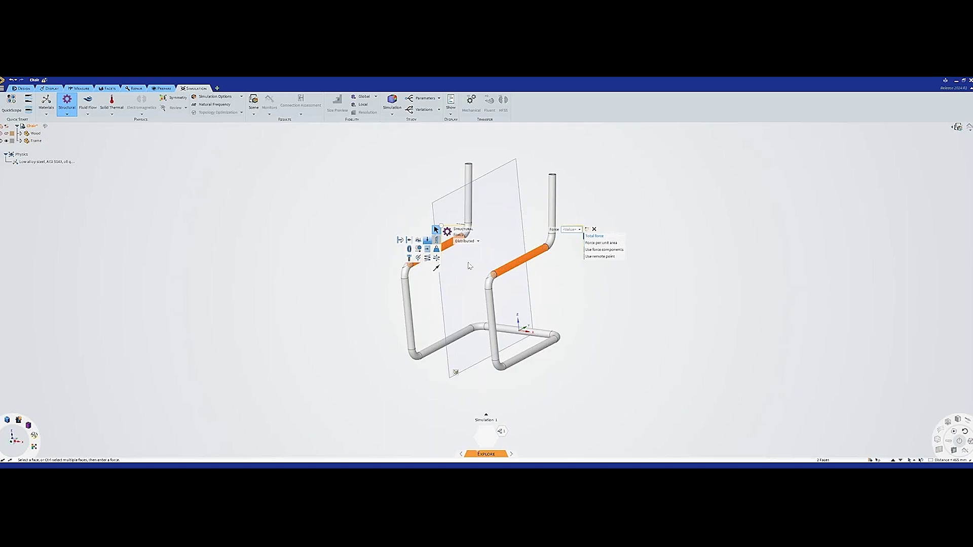
{"action": "type", "text": "-"}
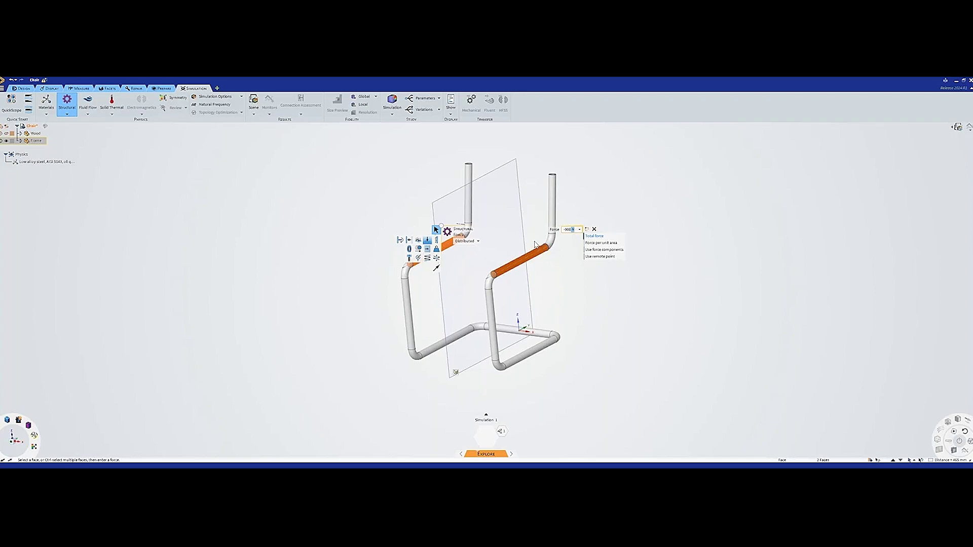
{"action": "type", "text": "900"}
{"action": "key", "text": "Return"}
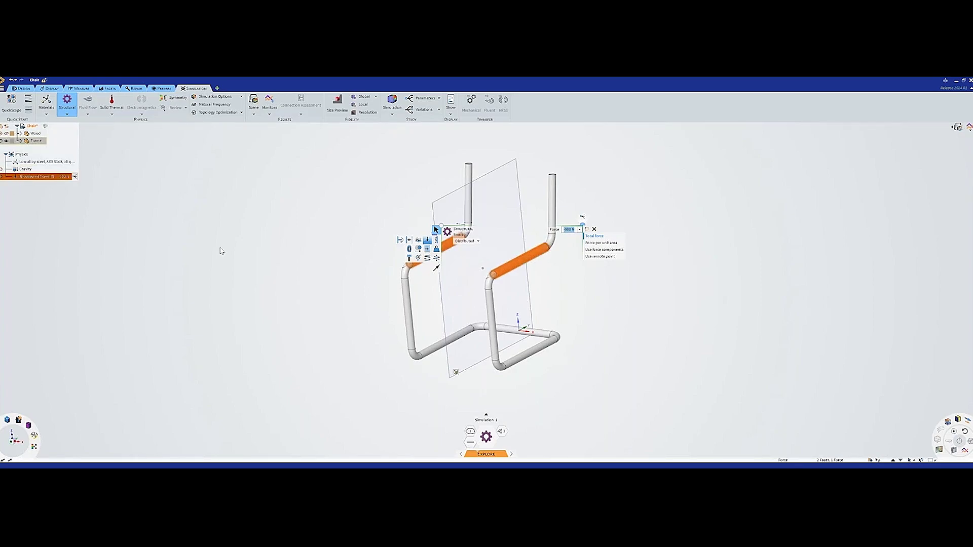
{"action": "key", "text": "Escape"}
Anchor the five lower base tube faces with a Fixed Support
{"action": "left_click", "coordinate": [551, 346]}
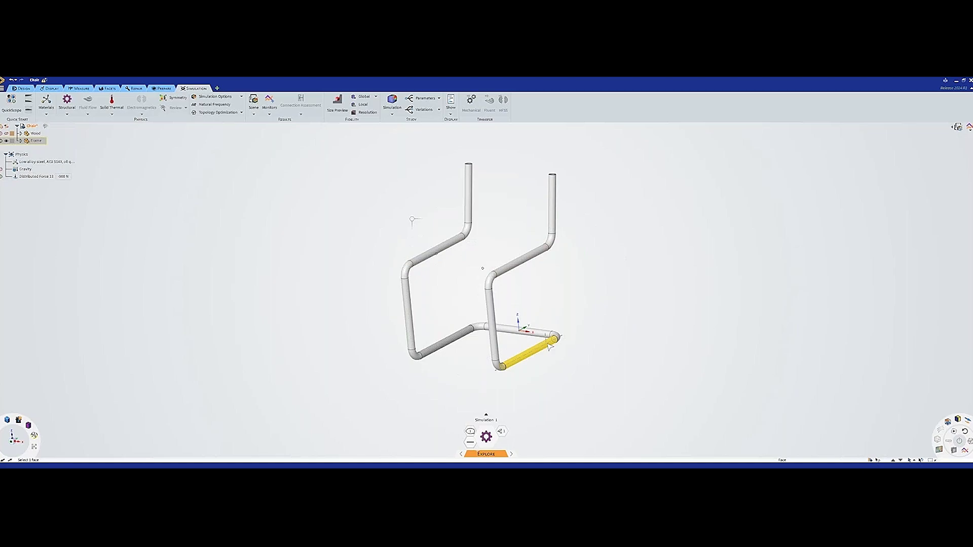
{"action": "left_click", "coordinate": [550, 346]}
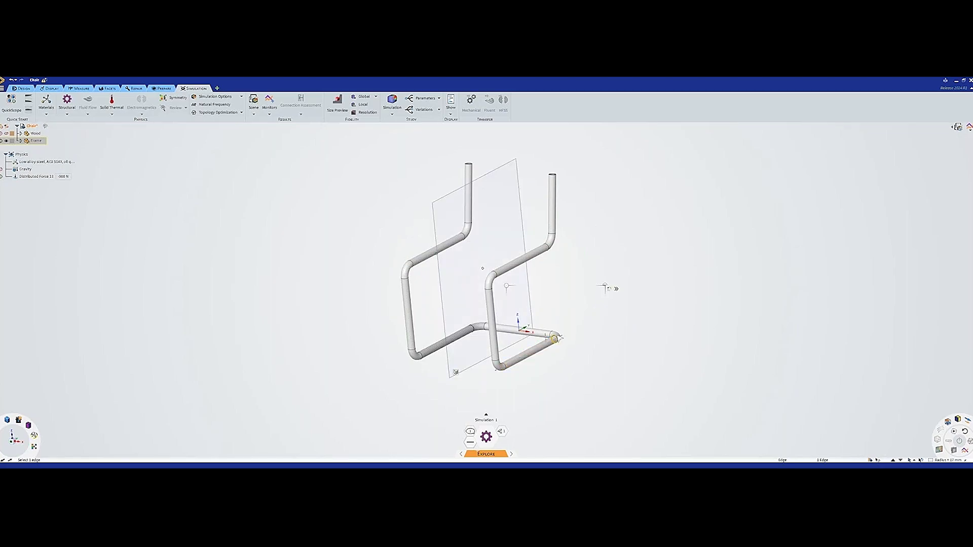
{"action": "left_click", "coordinate": [556, 336], "text": "ctrl"}
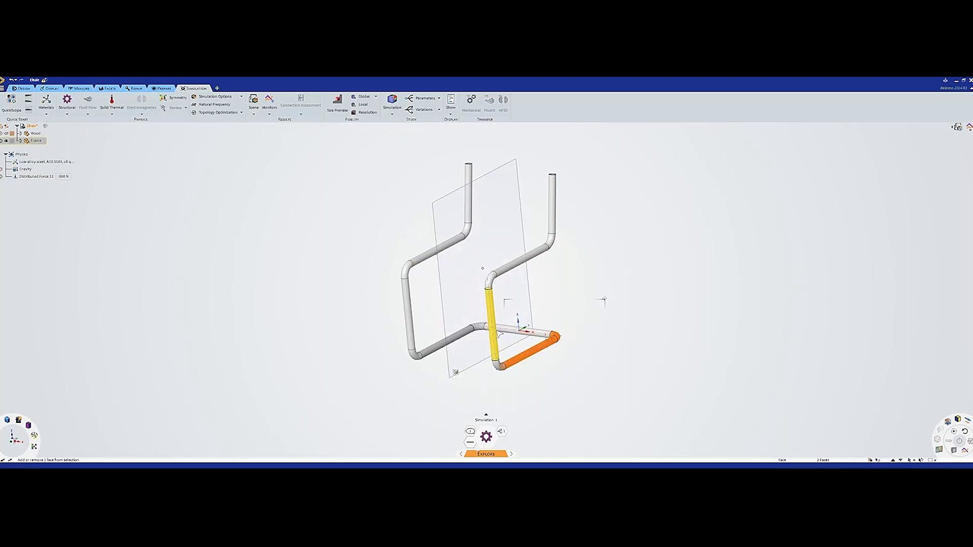
{"action": "left_click", "coordinate": [512, 331], "text": "ctrl"}
{"action": "left_click", "coordinate": [477, 328], "text": "ctrl"}
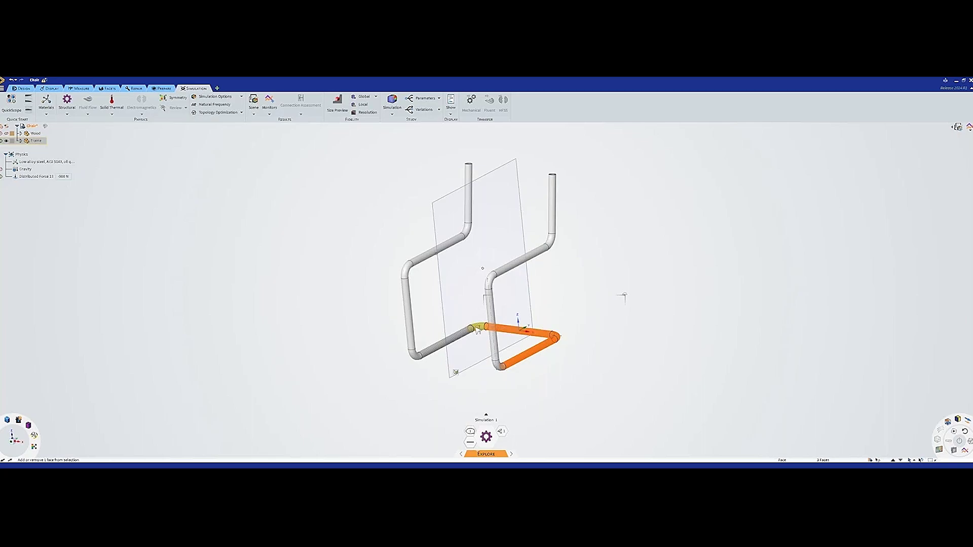
{"action": "left_click", "coordinate": [444, 344], "text": "ctrl"}
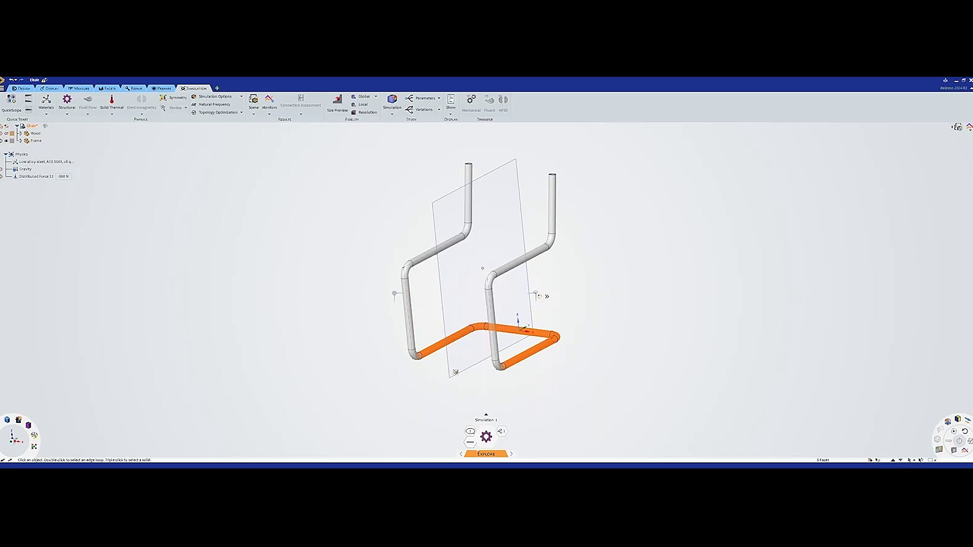
{"action": "right_click", "coordinate": [394, 294]}
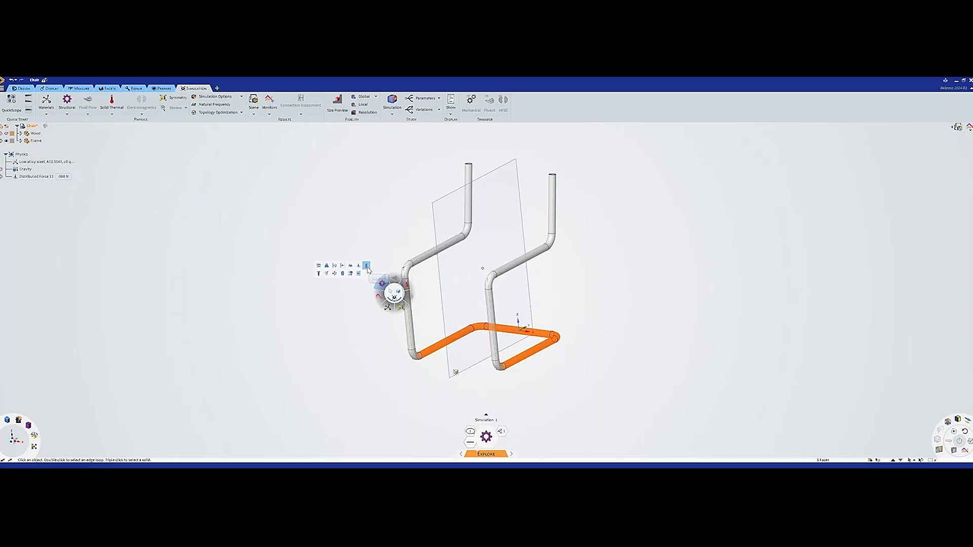
{"action": "left_click", "coordinate": [366, 267]}
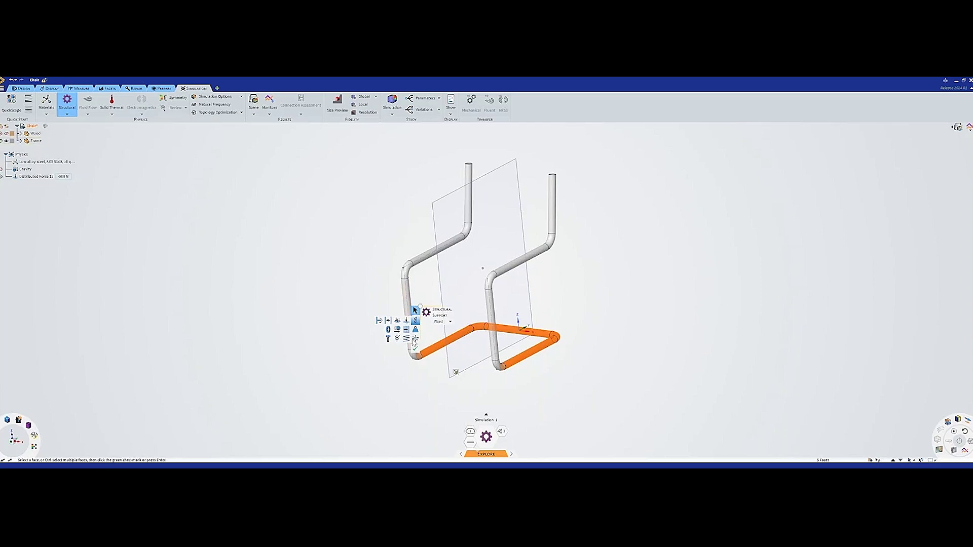
{"action": "left_click", "coordinate": [415, 348]}
{"action": "left_click", "coordinate": [126, 246]}
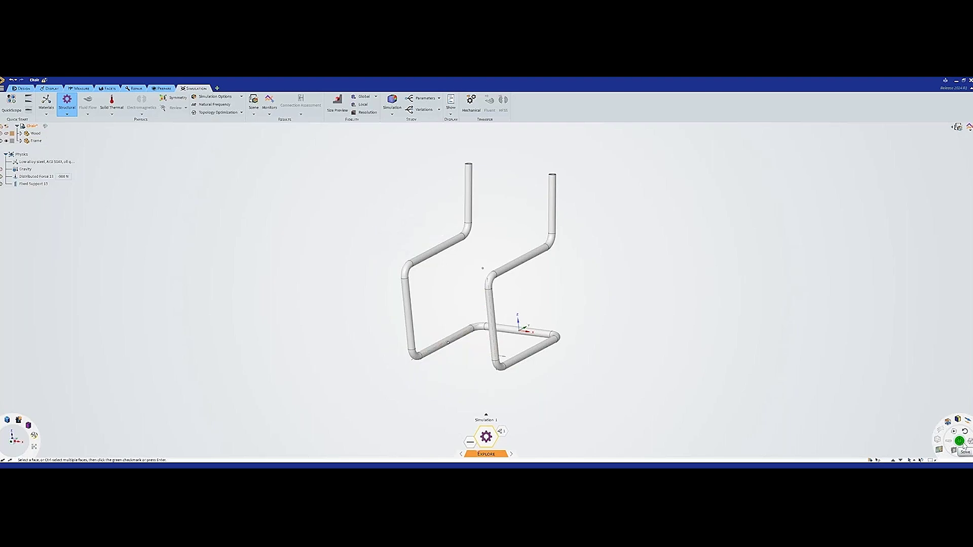
Solve the frame simulation and play the displacement deformation animation
{"action": "left_click", "coordinate": [962, 444]}
{"action": "left_click", "coordinate": [959, 443]}
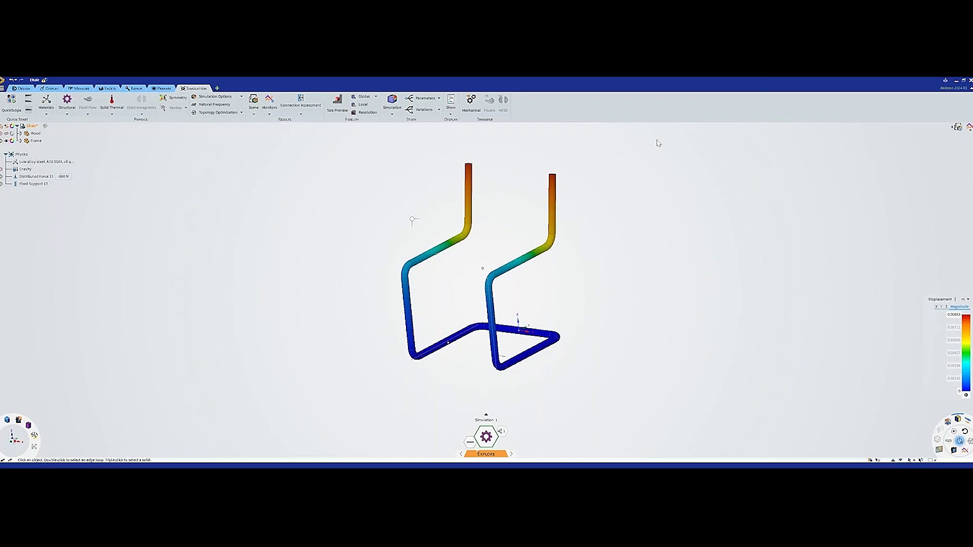
{"action": "left_click", "coordinate": [953, 431]}
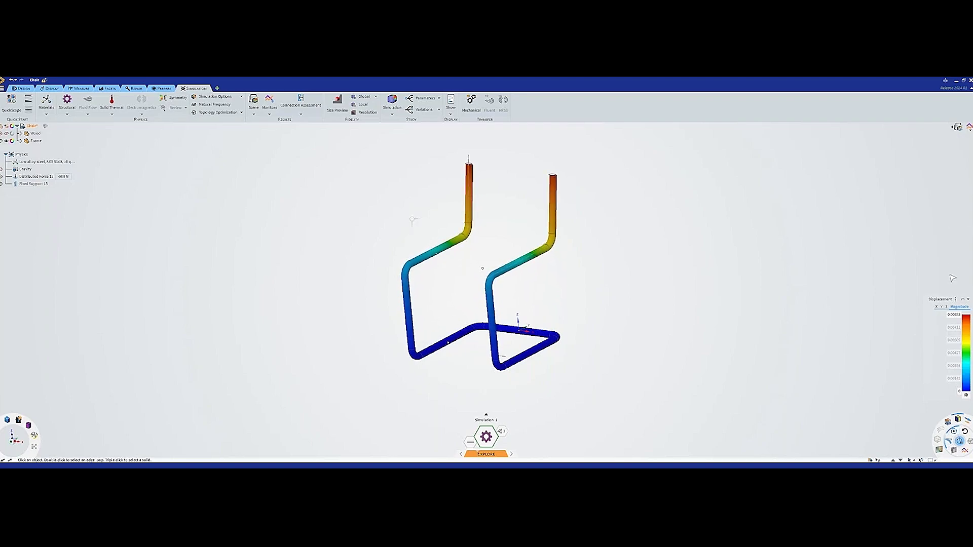
Switch the result legend to Von Mises Stress, then turn off the result display
{"action": "left_click", "coordinate": [944, 300]}
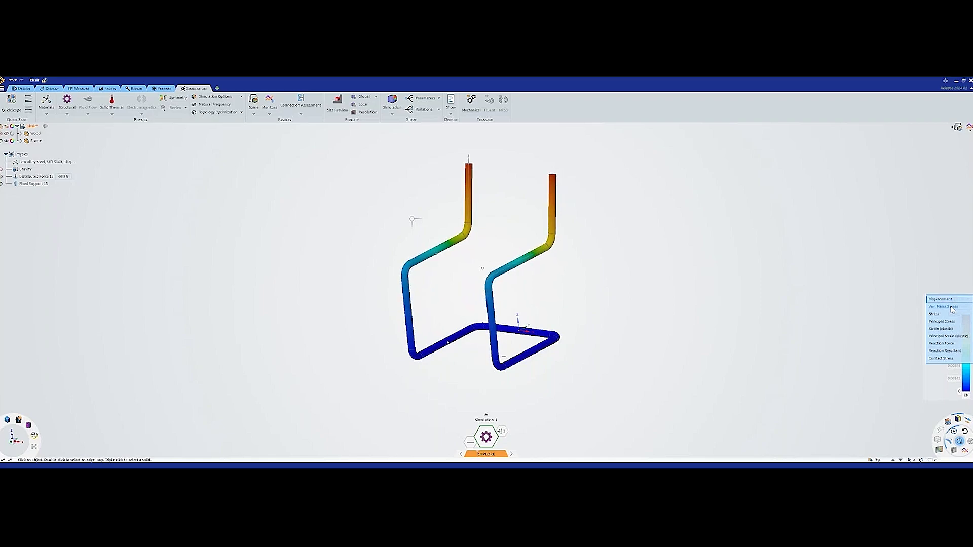
{"action": "left_click", "coordinate": [943, 307]}
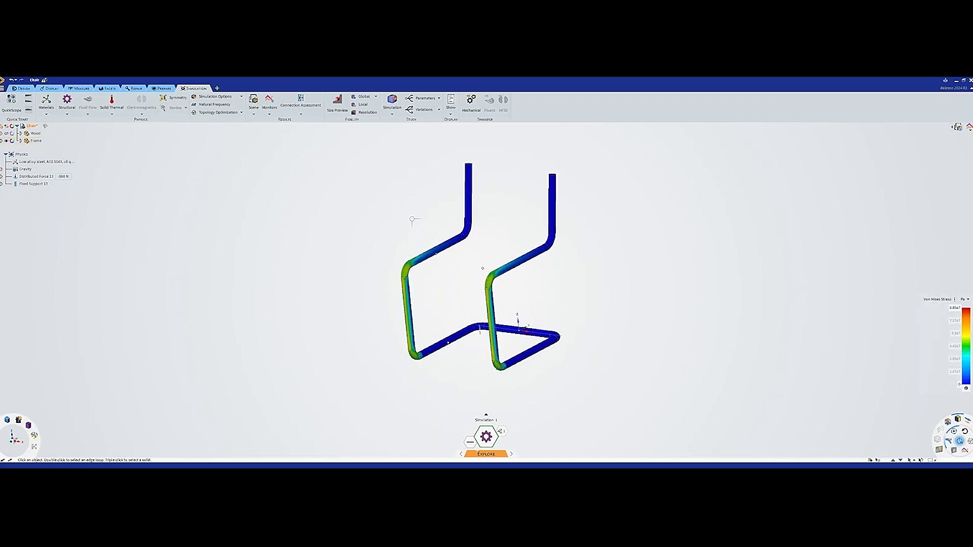
{"action": "left_click", "coordinate": [960, 441]}
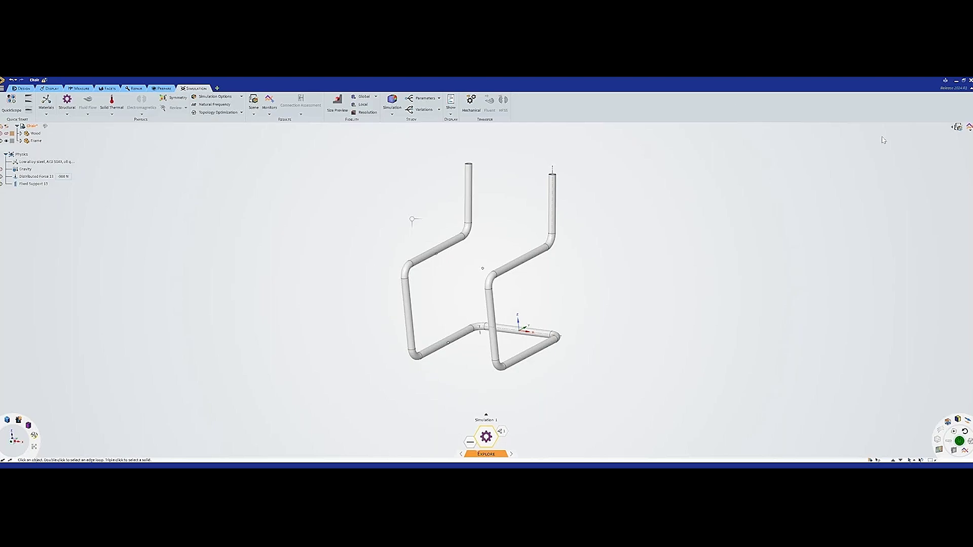
{"action": "left_click", "coordinate": [408, 311]}
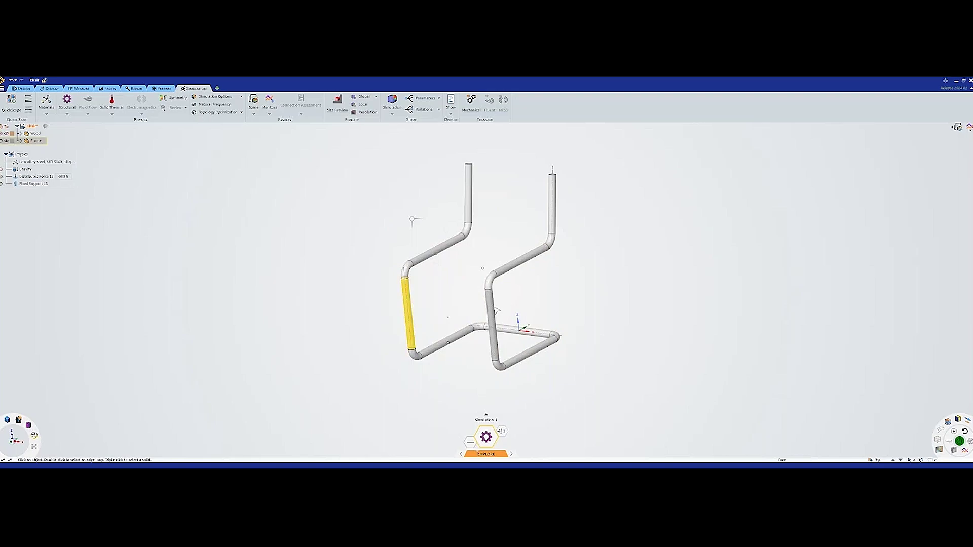
{"action": "left_click", "coordinate": [501, 325]}
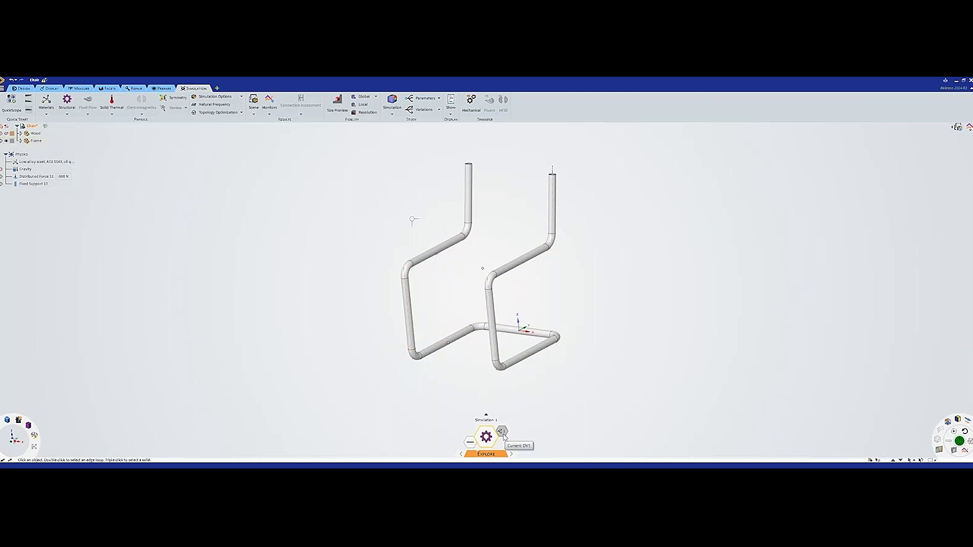
{"action": "left_click", "coordinate": [503, 432]}
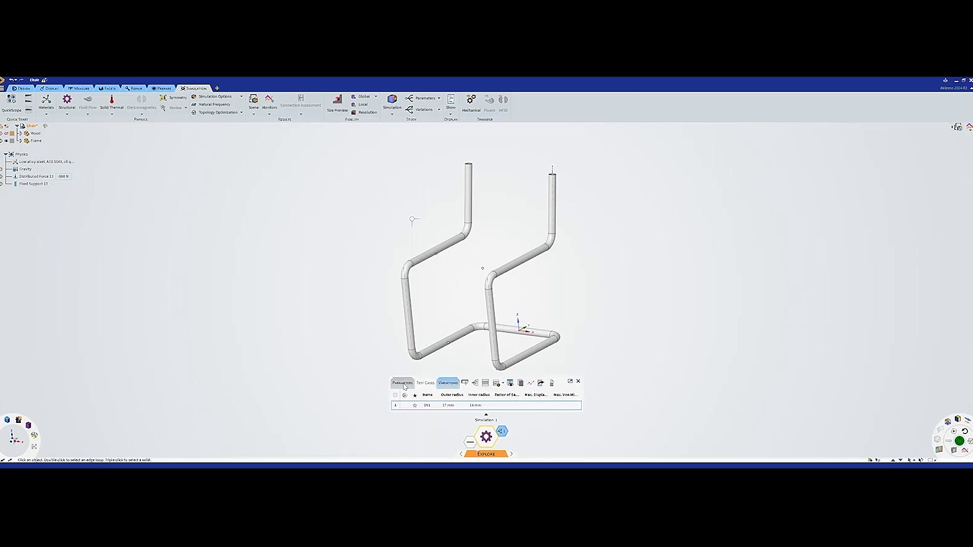
{"action": "left_click", "coordinate": [404, 385]}
{"action": "left_click", "coordinate": [425, 398]}
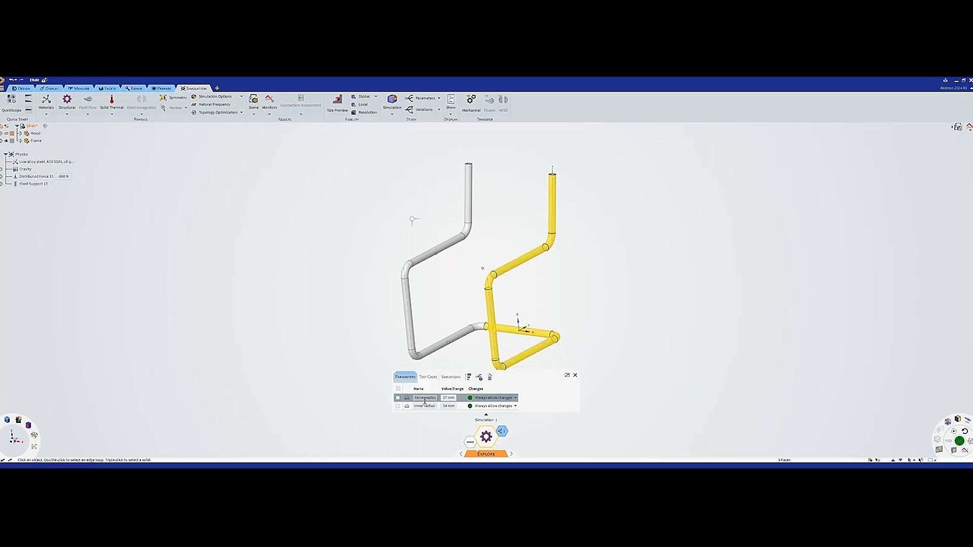
{"action": "left_click", "coordinate": [425, 405]}
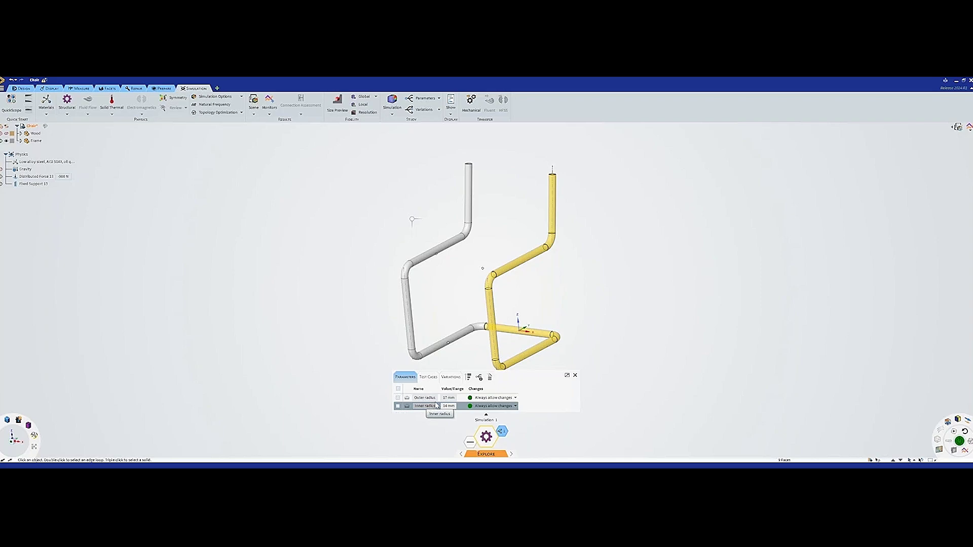
{"action": "key", "text": "Up"}
{"action": "left_click", "coordinate": [440, 405]}
{"action": "key", "text": "Up"}
{"action": "left_click", "coordinate": [460, 408]}
{"action": "key", "text": "Up"}
{"action": "left_click", "coordinate": [471, 407]}
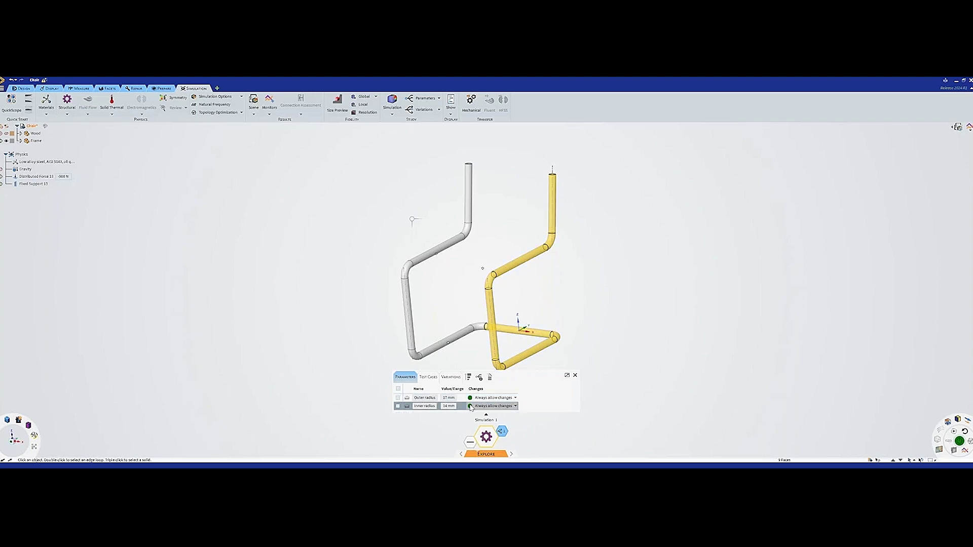
{"action": "key", "text": "Escape"}
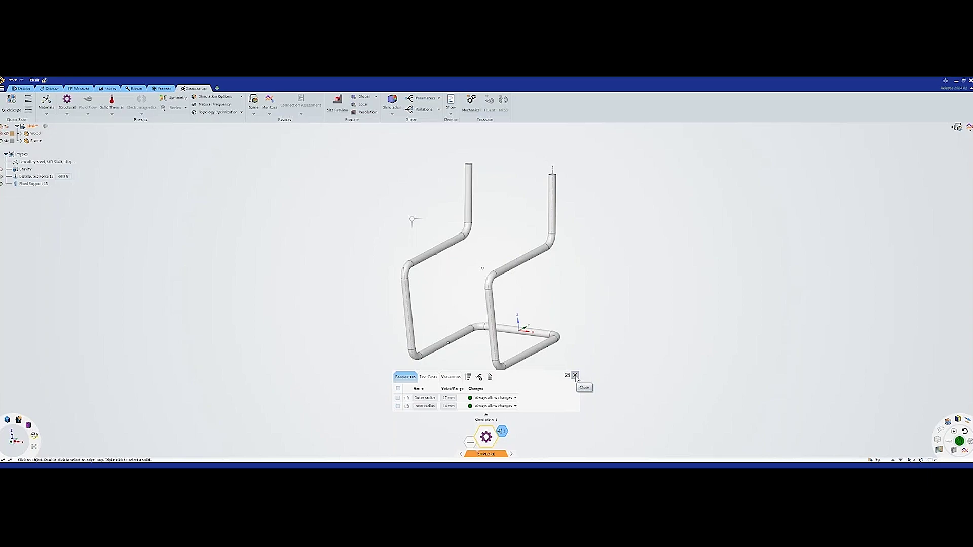
{"action": "left_click", "coordinate": [575, 375]}
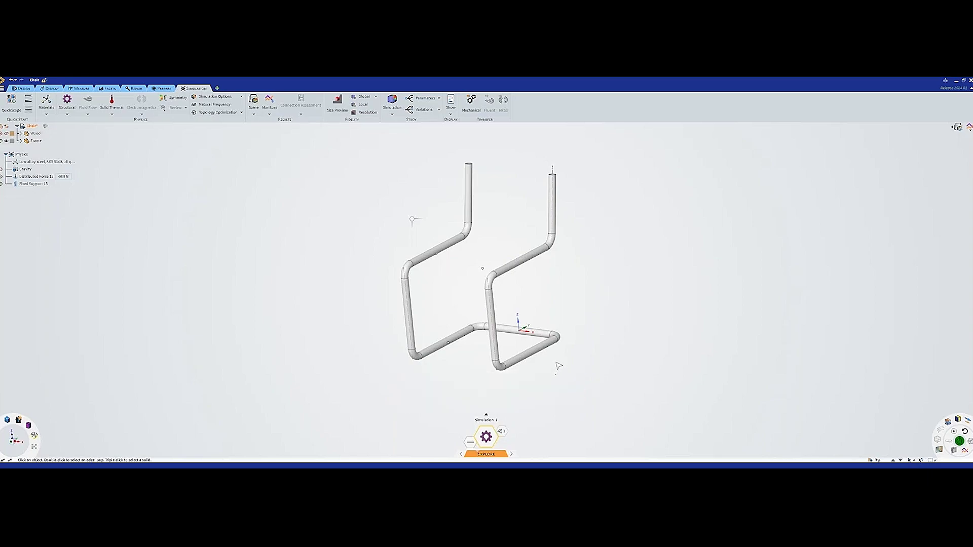
{"action": "left_click", "coordinate": [529, 351]}
Measure the environmental properties of the whole chair frame body
{"action": "left_click", "coordinate": [81, 88]}
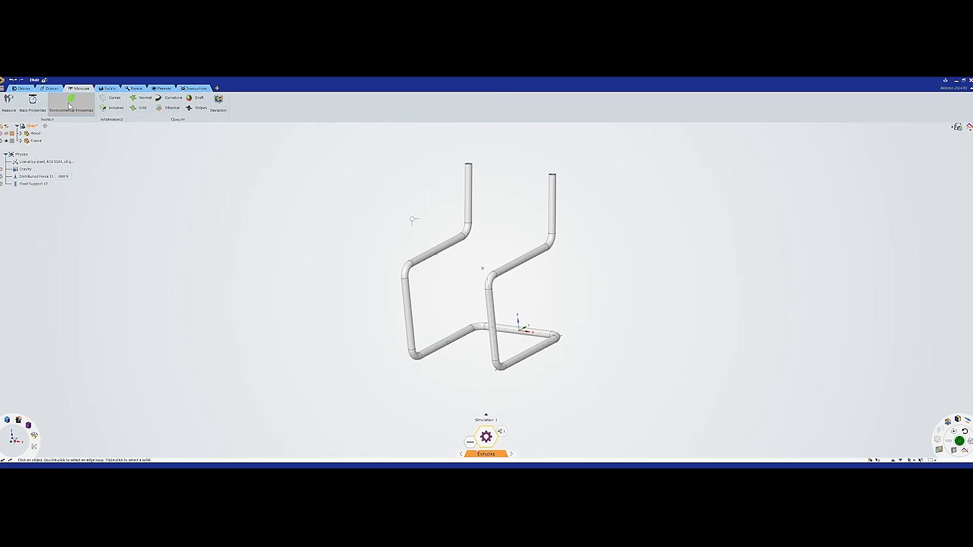
{"action": "left_click", "coordinate": [74, 112]}
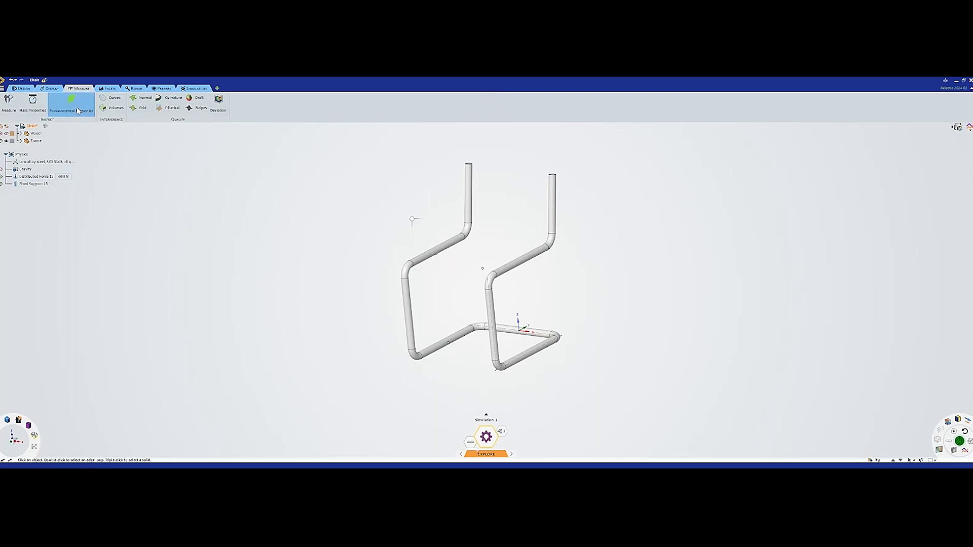
{"action": "left_click", "coordinate": [450, 250]}
{"action": "left_click", "coordinate": [450, 250]}
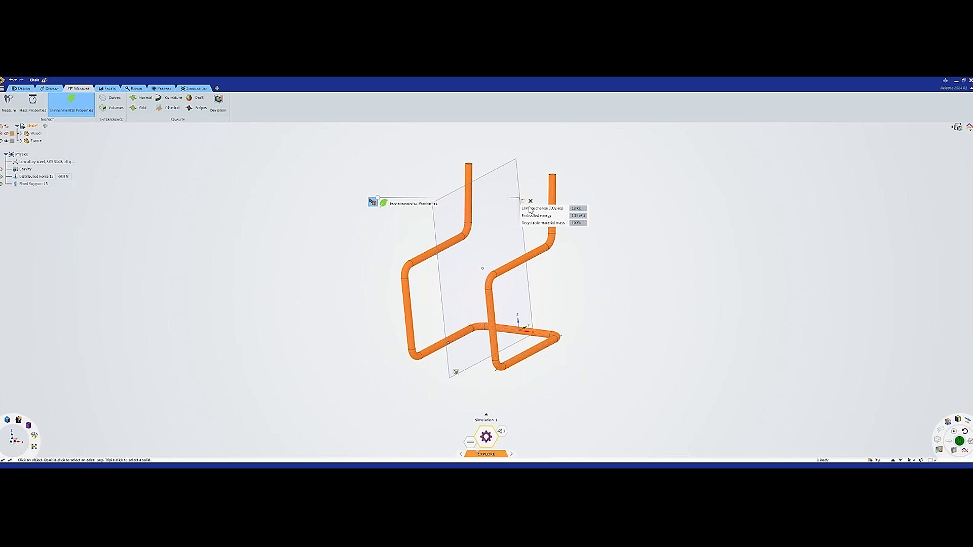
Make the 13 kg Climate change (CO2-eq) value an output parameter and show the parameter list
{"action": "double_click", "coordinate": [578, 208]}
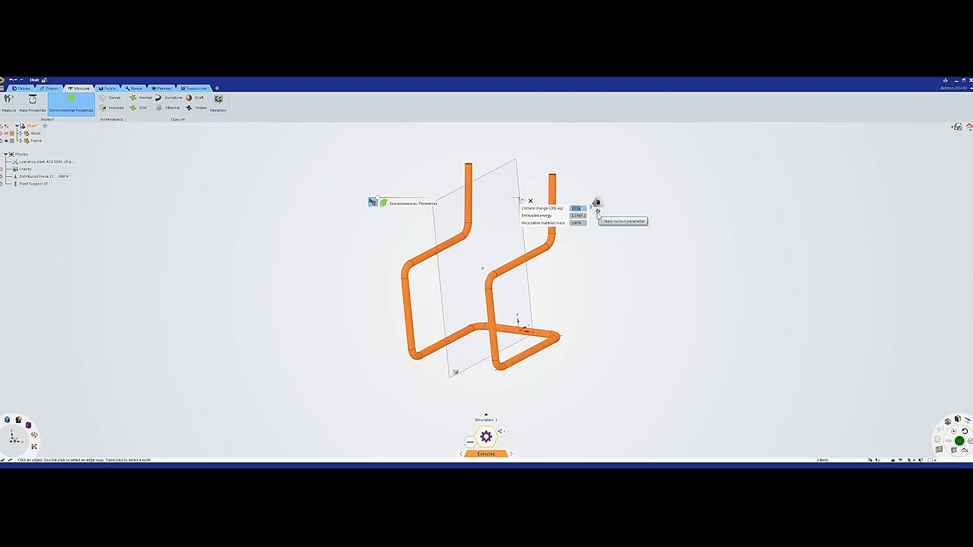
{"action": "left_click", "coordinate": [598, 212]}
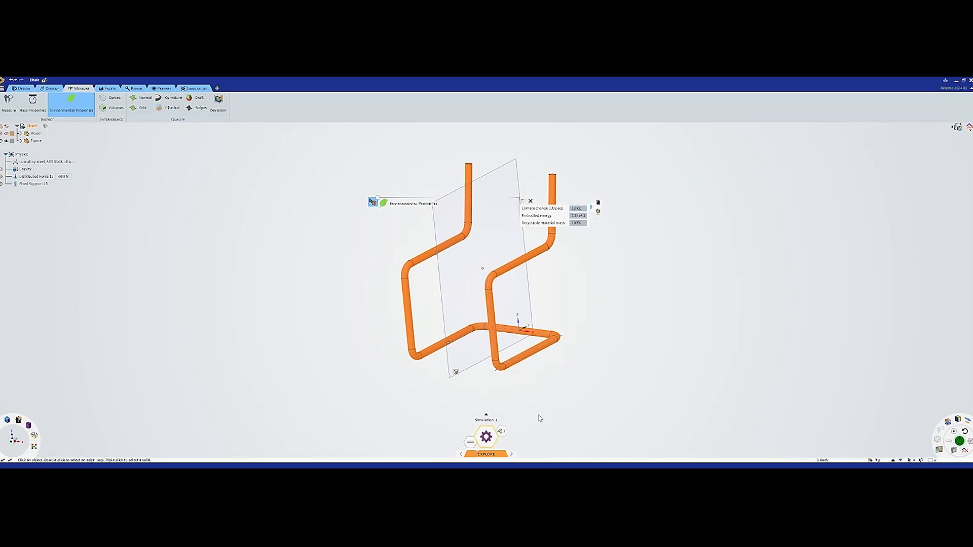
{"action": "left_click", "coordinate": [504, 433]}
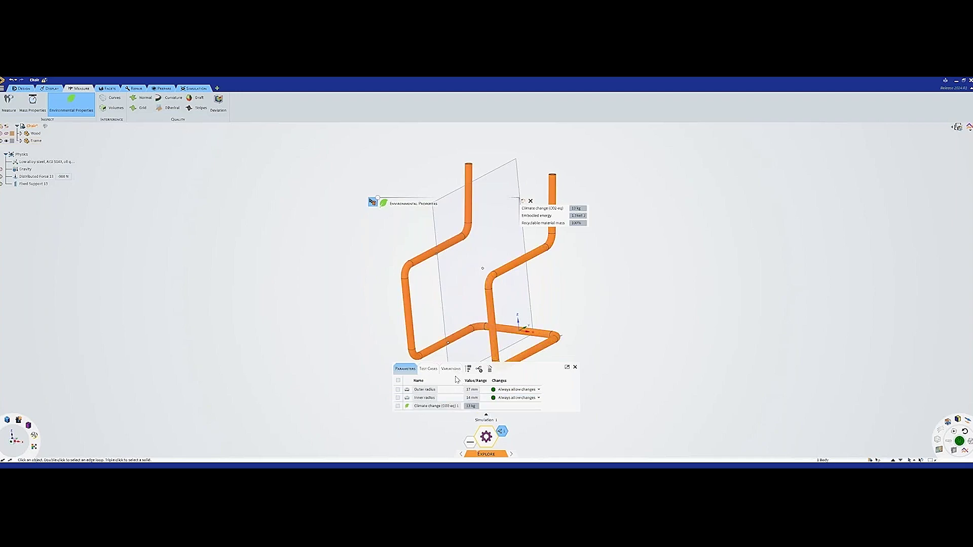
Add design variation DV2 in the Variations table, then switch to the Chair_final window
{"action": "left_click", "coordinate": [445, 369]}
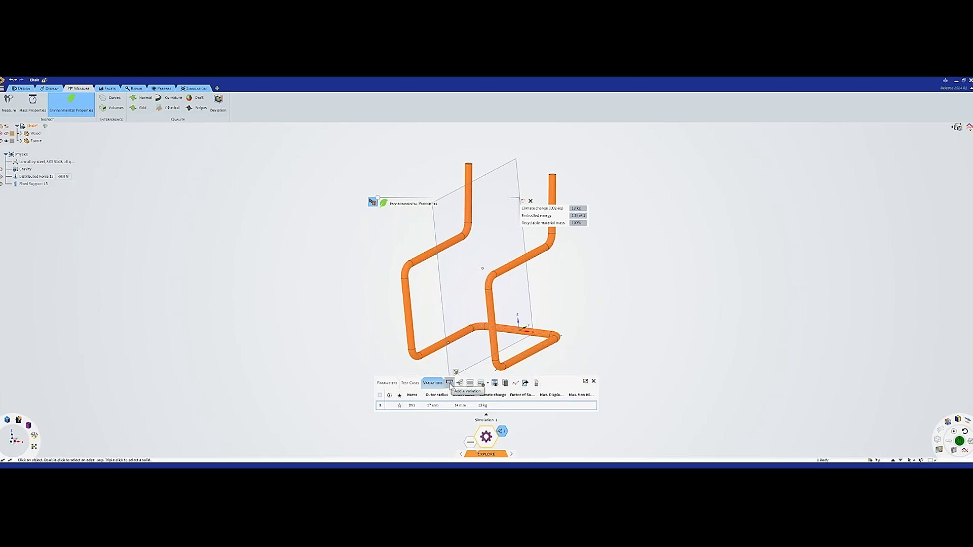
{"action": "left_click", "coordinate": [450, 383]}
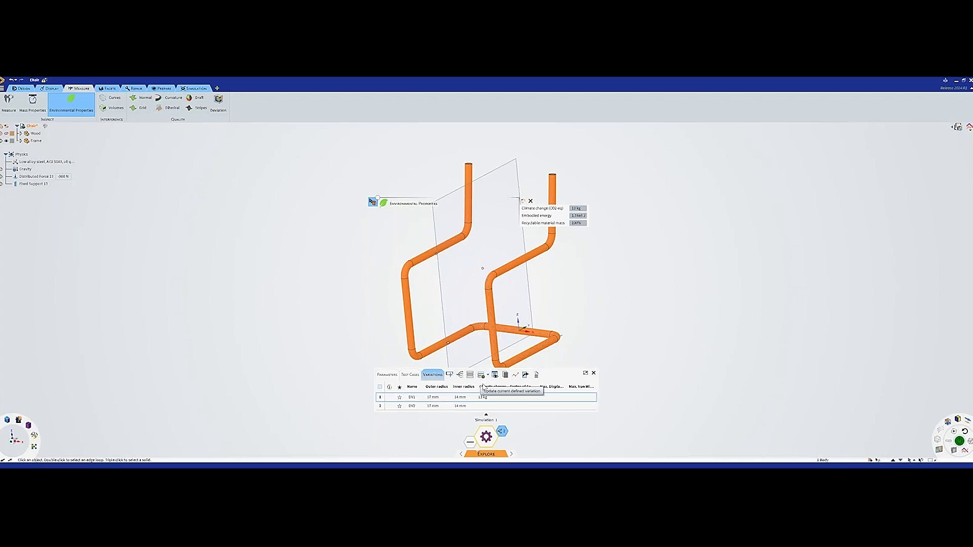
{"action": "left_click", "coordinate": [598, 355]}
{"action": "key", "text": "alt+Tab"}
{"action": "key", "text": "alt+Tab"}
{"action": "key", "text": "alt+Tab"}
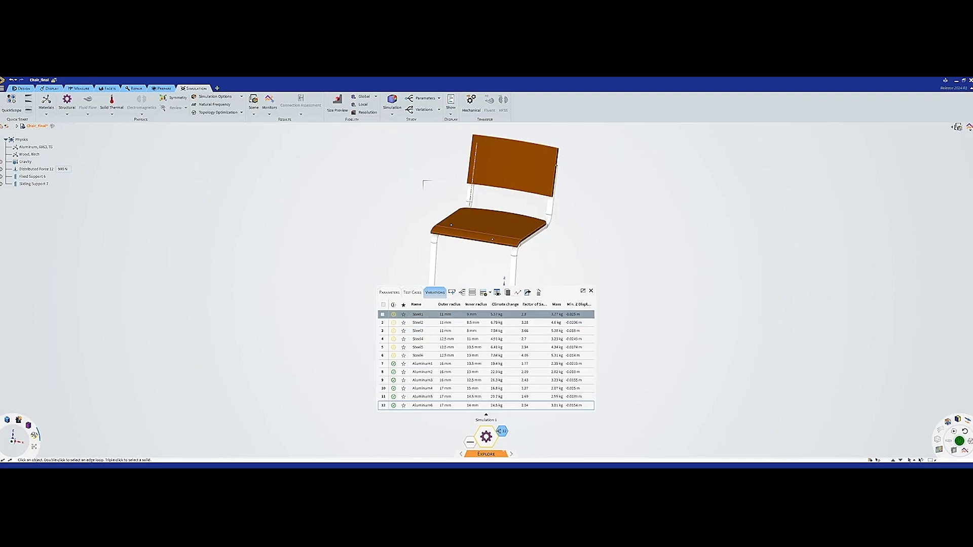
{"action": "left_click", "coordinate": [468, 315]}
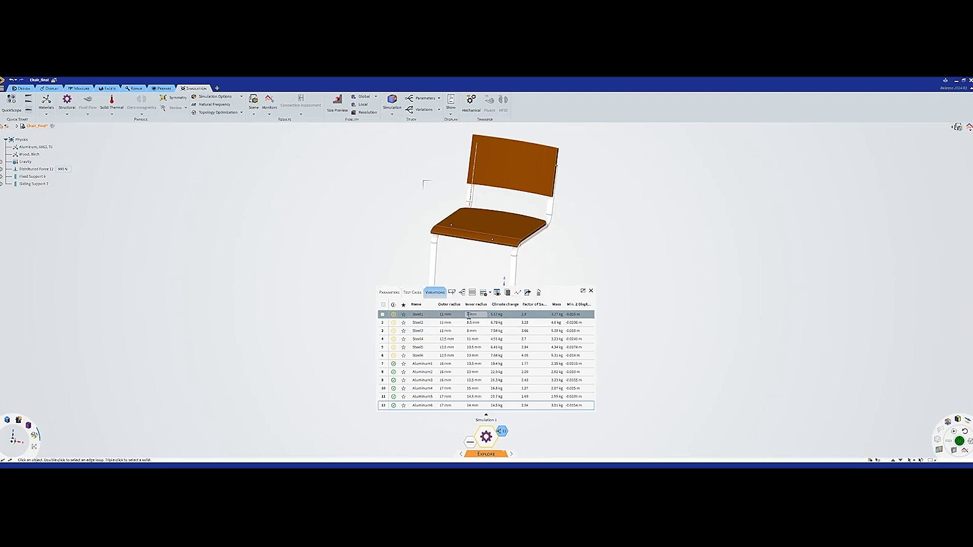
Show the Defined Variations chart, then centre and enlarge it on screen
{"action": "left_click", "coordinate": [517, 294]}
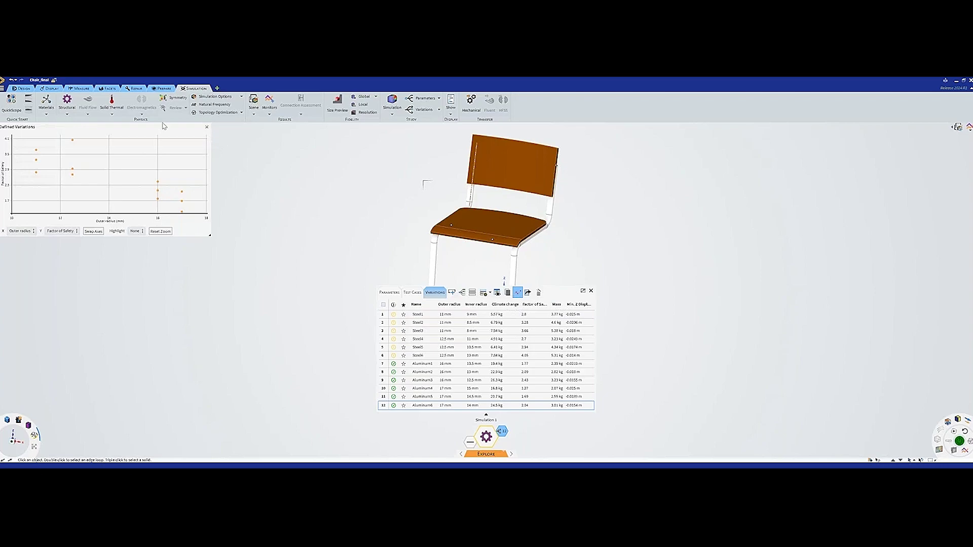
{"action": "left_click_drag", "start_coordinate": [188, 146], "coordinate": [415, 193]}
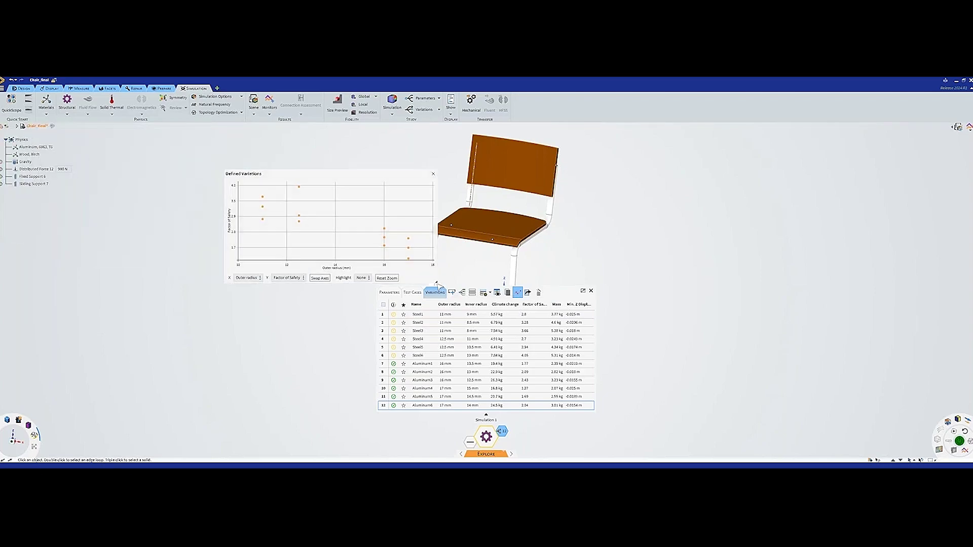
{"action": "left_click_drag", "start_coordinate": [441, 284], "coordinate": [610, 375]}
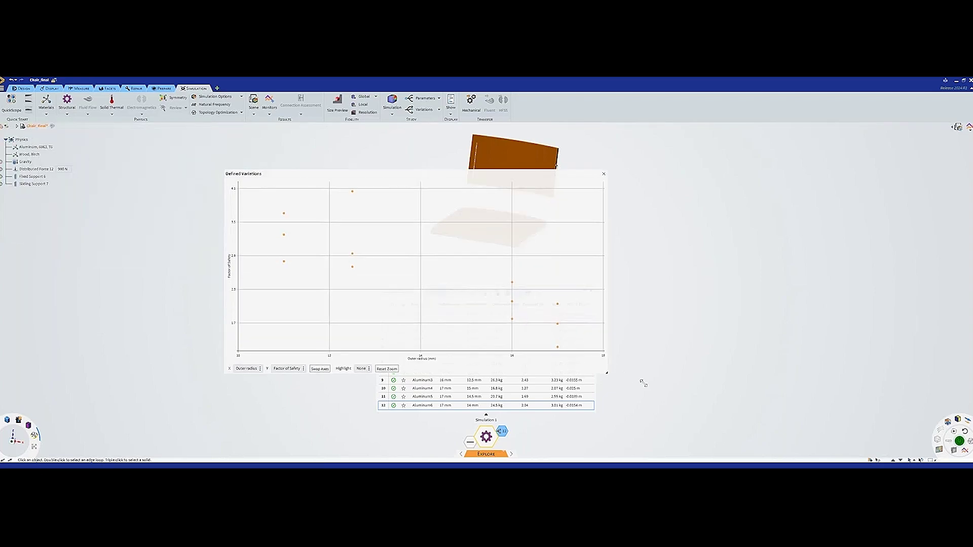
{"action": "left_click_drag", "start_coordinate": [486, 178], "coordinate": [568, 167]}
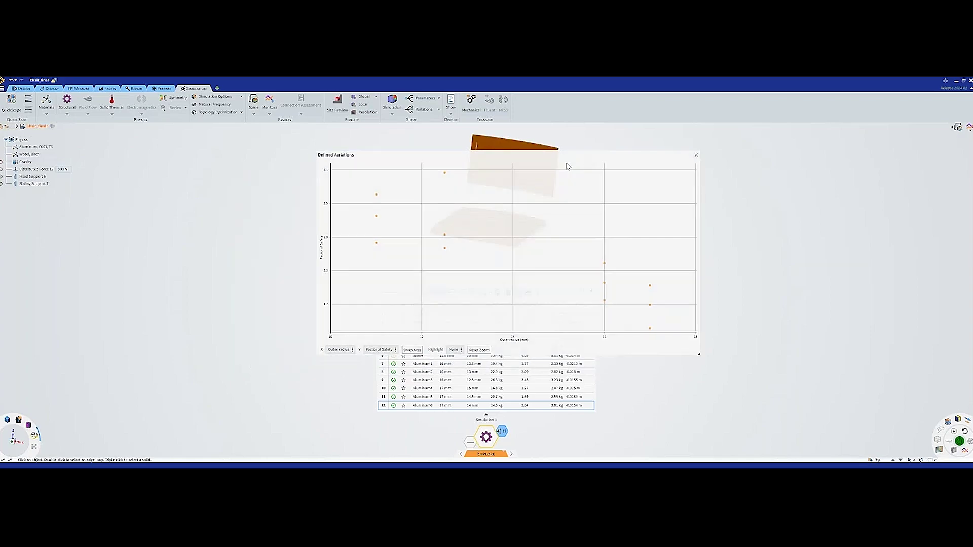
Set the chart's X axis to Mass and Y axis to Min. Z Displacement
{"action": "mouse_move", "coordinate": [442, 174]}
{"action": "left_click", "coordinate": [353, 353]}
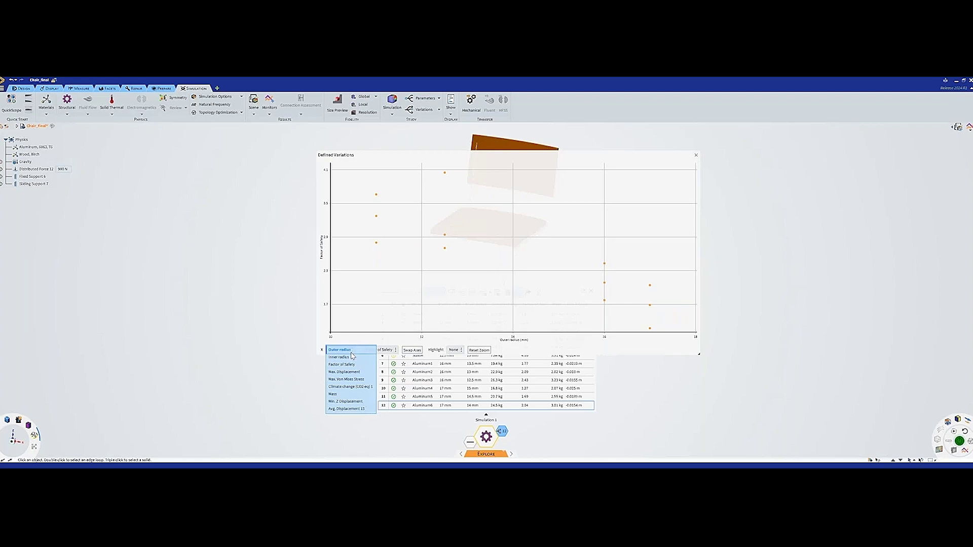
{"action": "left_click", "coordinate": [342, 394]}
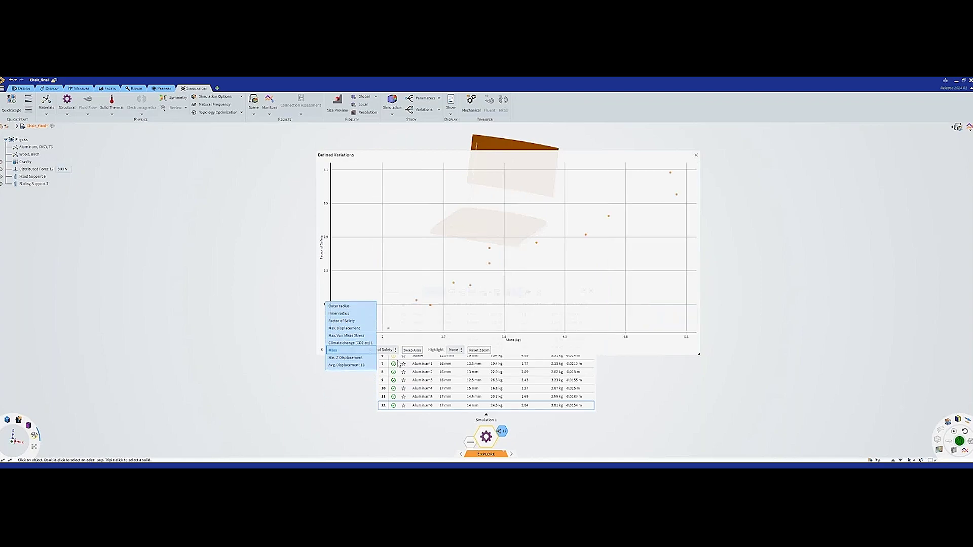
{"action": "left_click", "coordinate": [384, 353]}
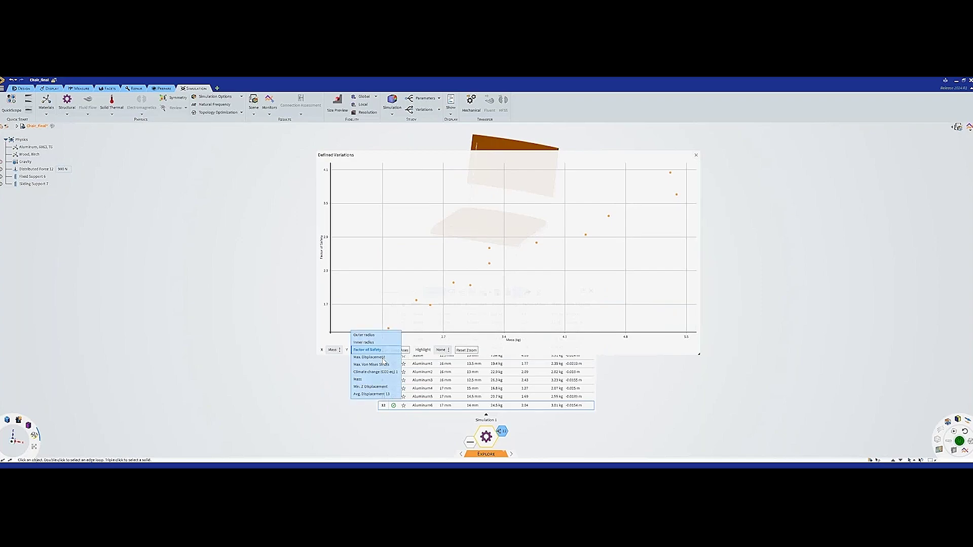
{"action": "left_click", "coordinate": [375, 387]}
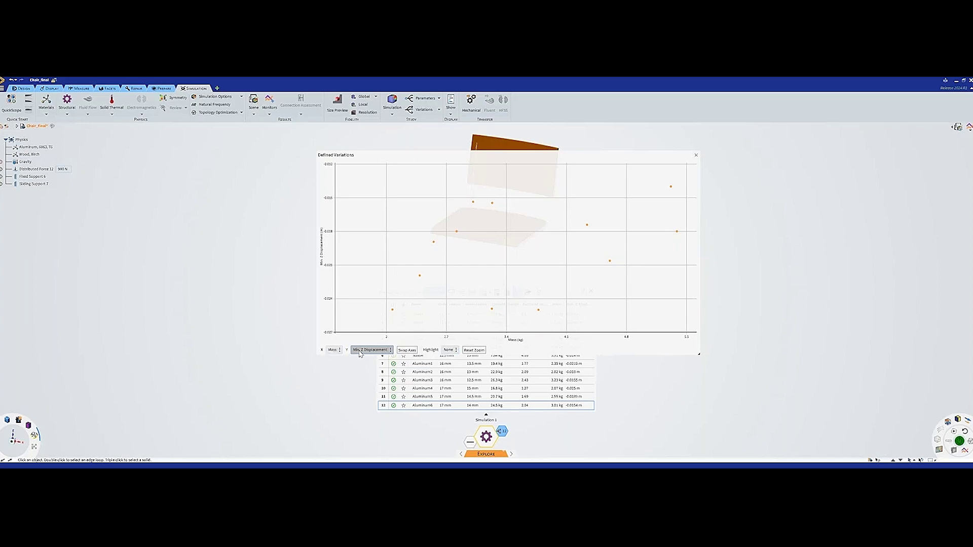
Highlight the chart's variation points by Climate change (CO2-eq) 1
{"action": "left_click", "coordinate": [457, 351]}
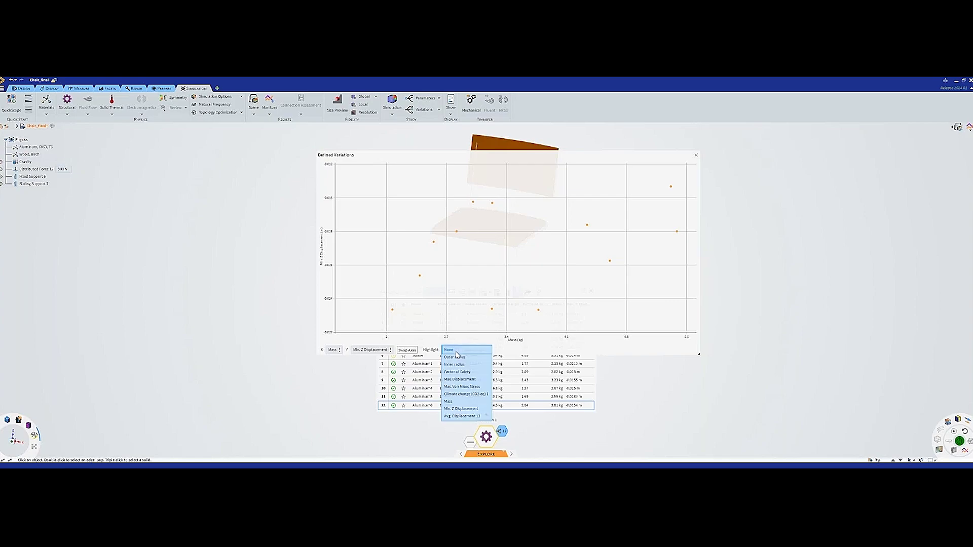
{"action": "left_click", "coordinate": [467, 395]}
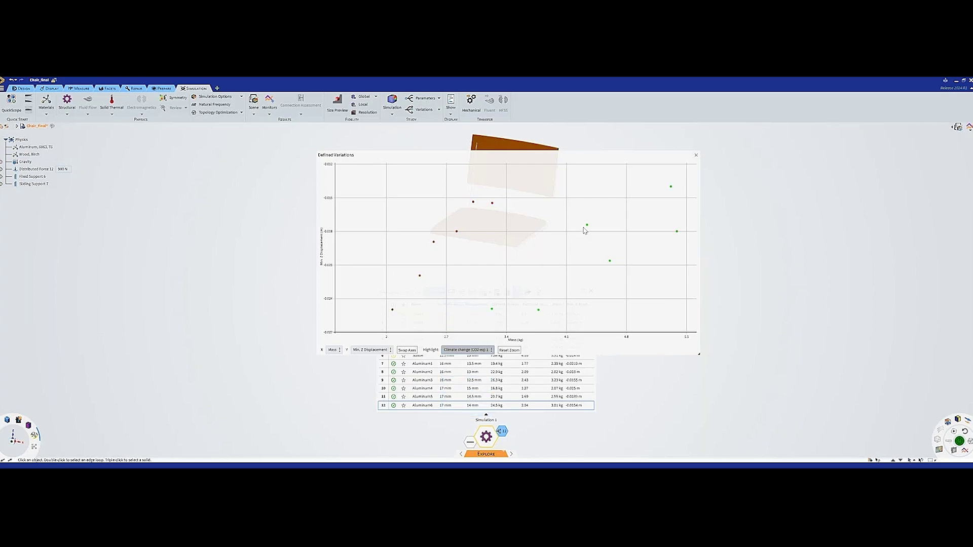
{"action": "mouse_move", "coordinate": [585, 229]}
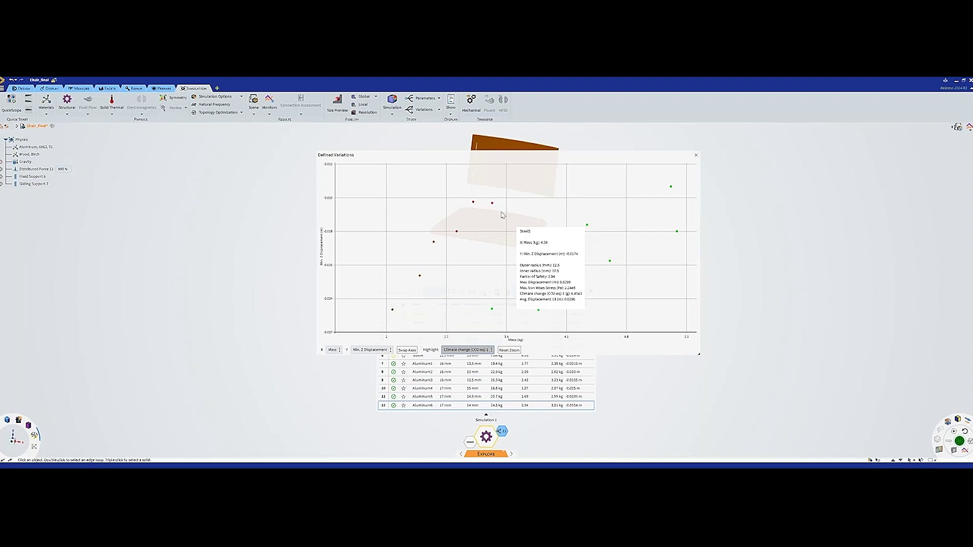
{"action": "mouse_move", "coordinate": [493, 204]}
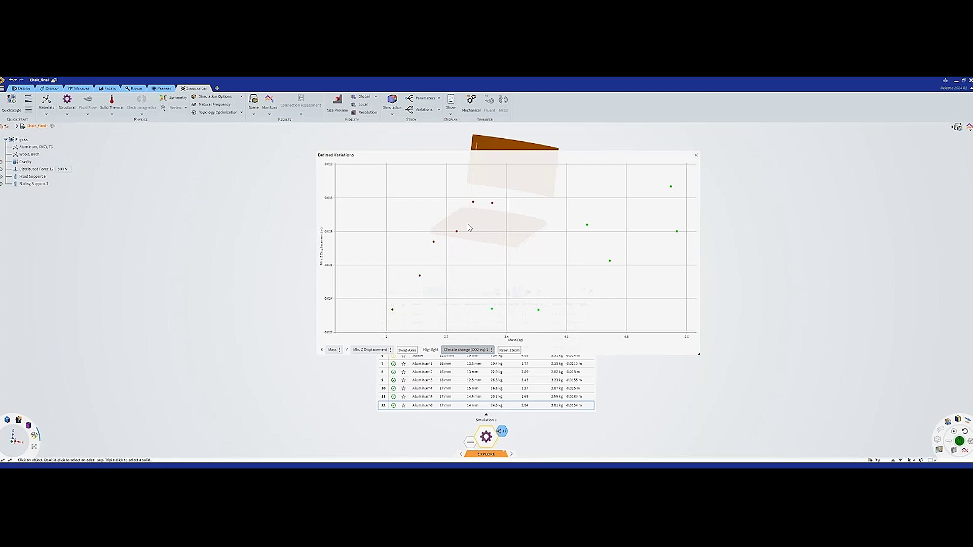
{"action": "mouse_move", "coordinate": [456, 231]}
{"action": "mouse_move", "coordinate": [434, 243]}
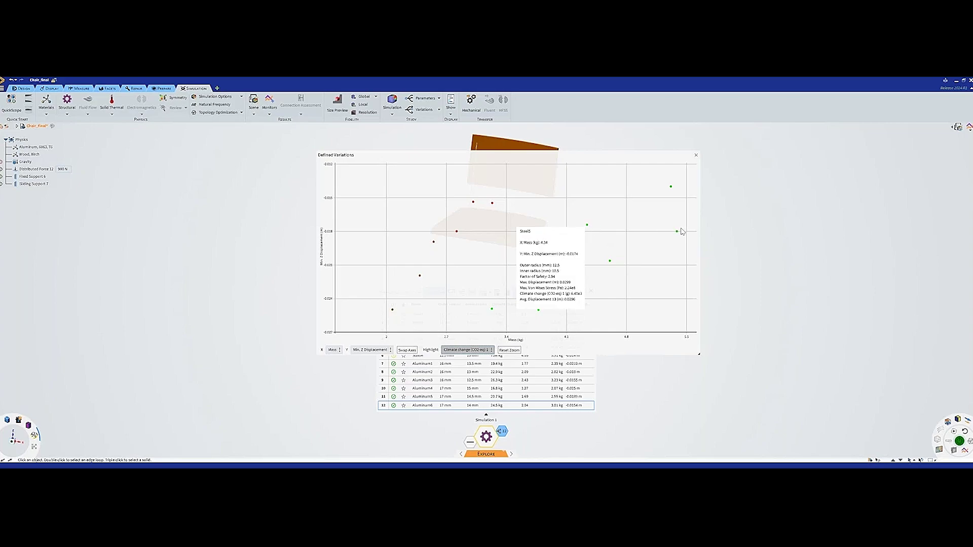
{"action": "mouse_move", "coordinate": [676, 233]}
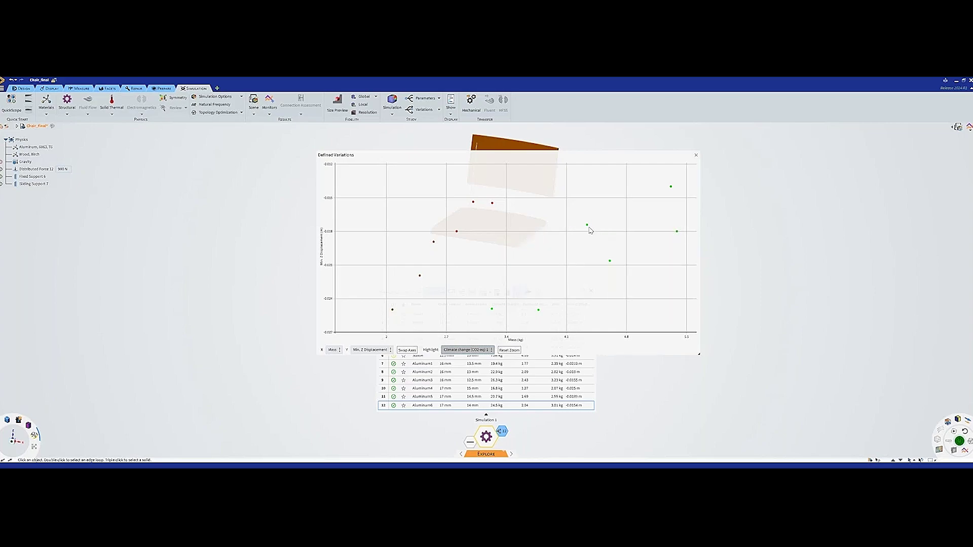
{"action": "mouse_move", "coordinate": [587, 227]}
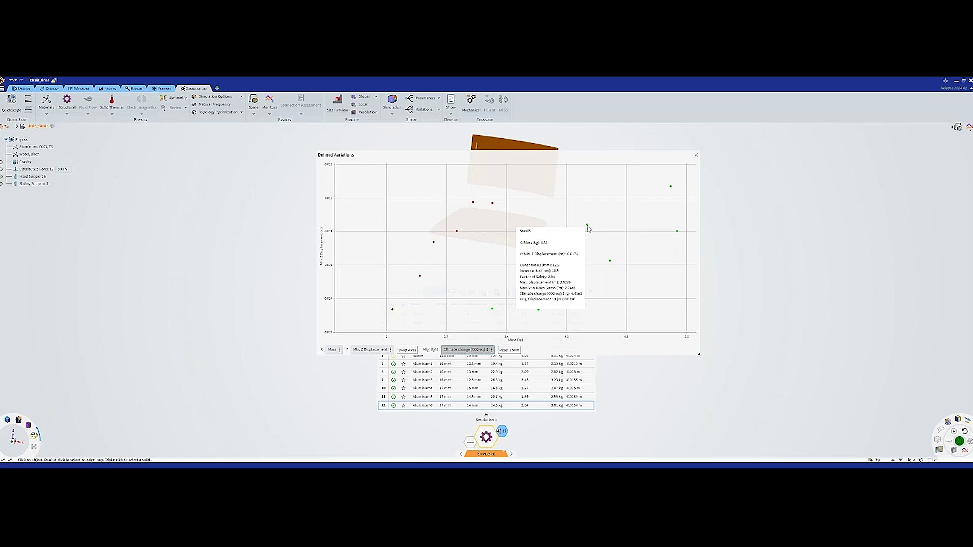